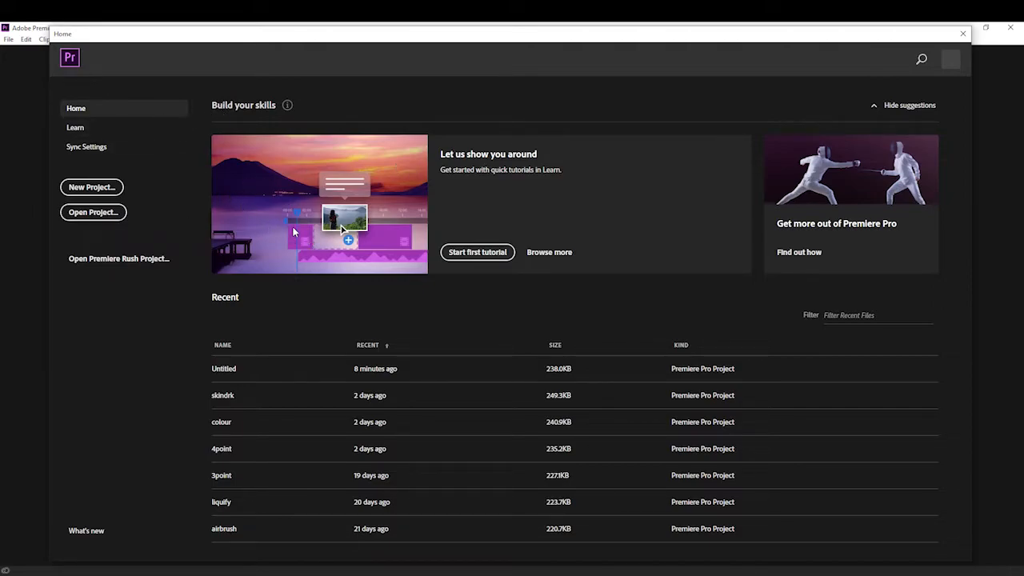
# Create a new project named Untitled in the premier files folder with default settings, overwriting the existing project
pyautogui.click(111, 189)
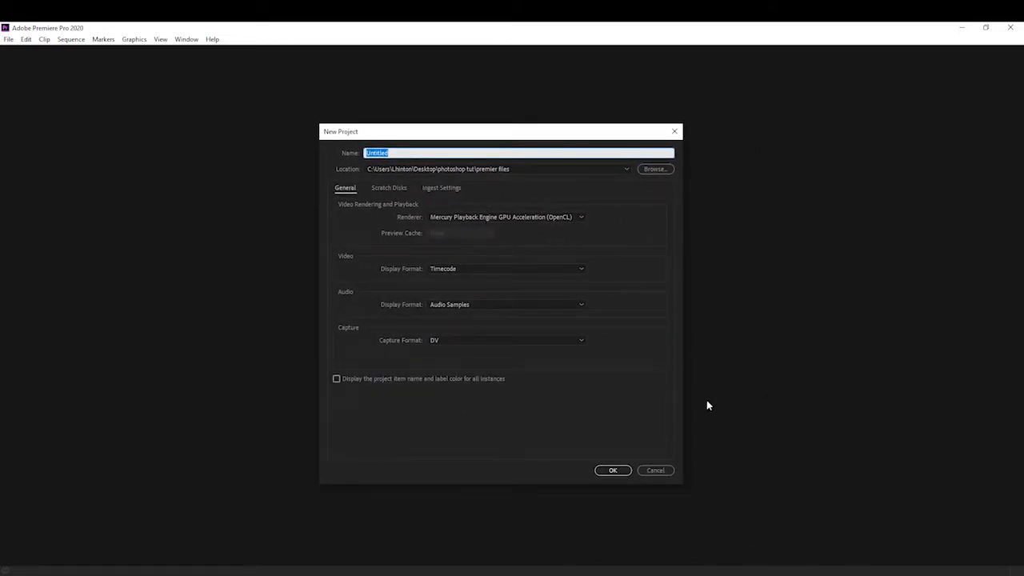
pyautogui.click(610, 472)
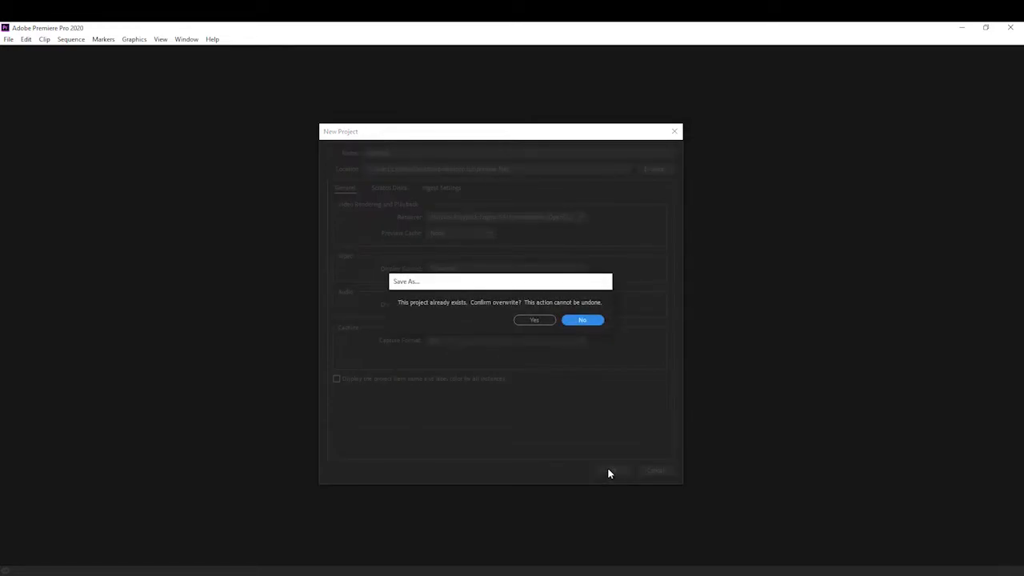
pyautogui.click(536, 322)
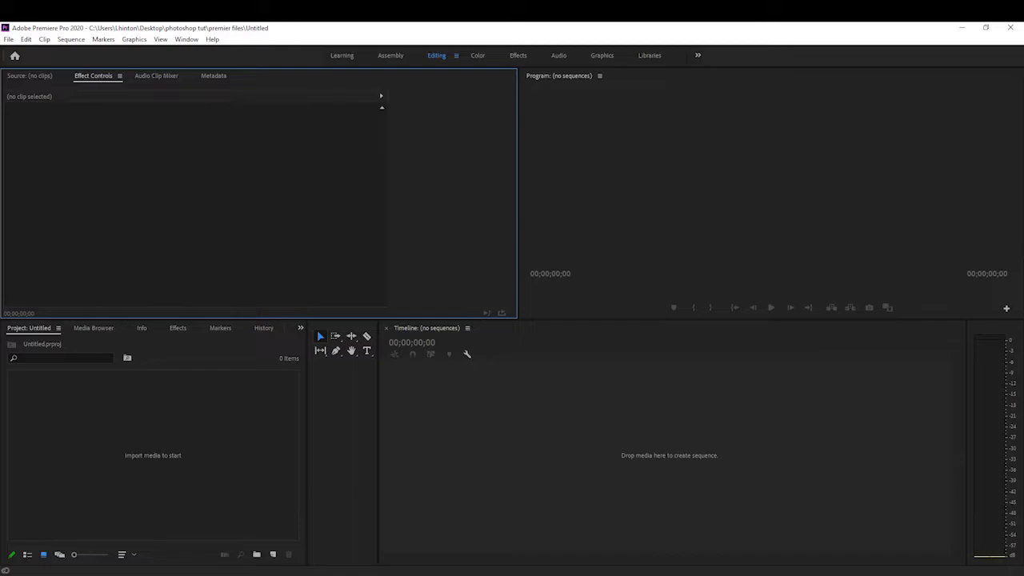
# Import tracktext.mp4, particles.mp4, beatspeed.mp3, logowatermark.png and intrologo.mp4 into the project
pyautogui.moveTo(940, 266); pyautogui.dragTo(156, 440)
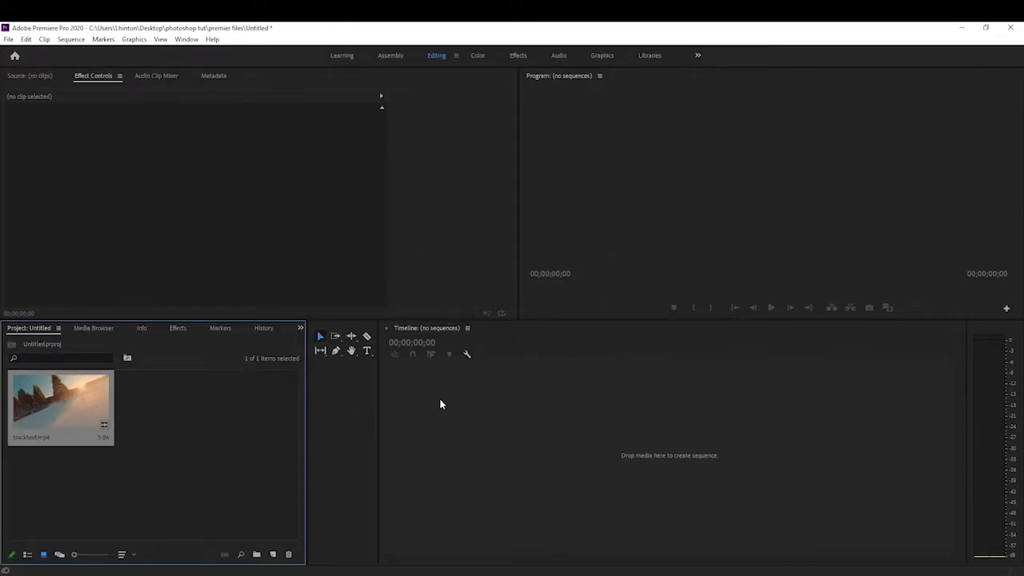
pyautogui.moveTo(769, 376); pyautogui.dragTo(201, 431)
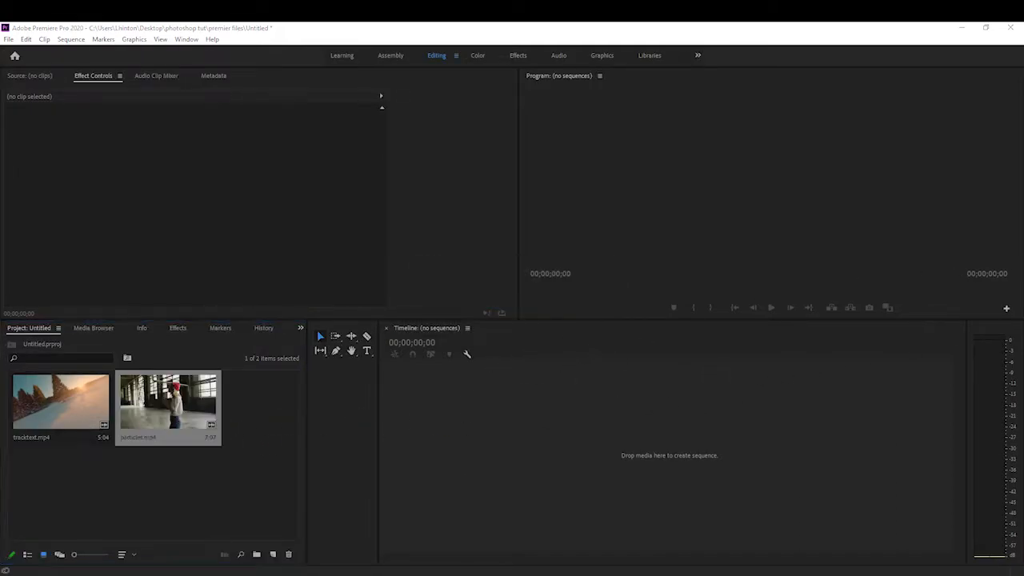
pyautogui.moveTo(664, 328); pyautogui.dragTo(152, 491)
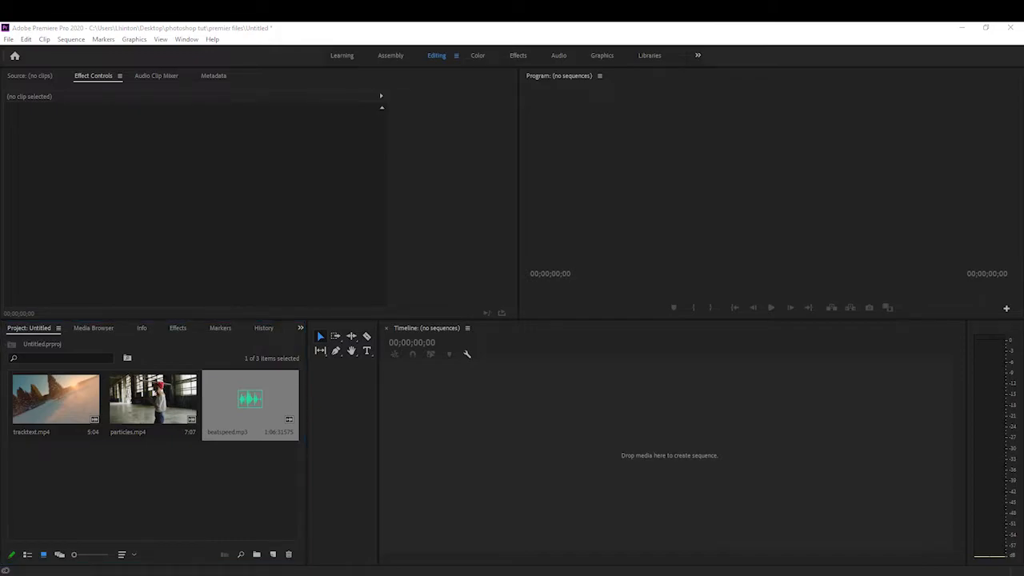
pyautogui.moveTo(770, 393); pyautogui.dragTo(162, 482)
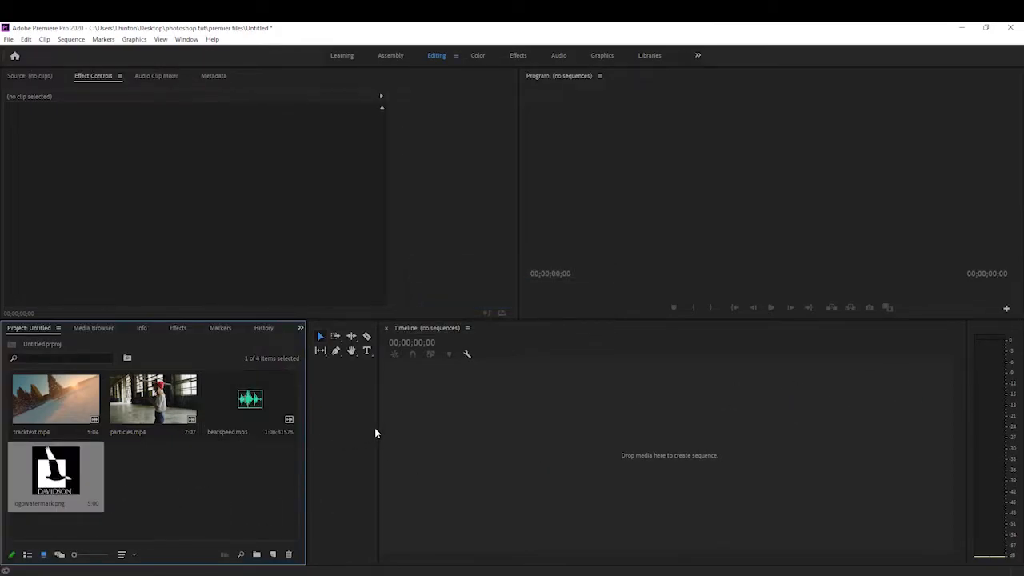
pyautogui.moveTo(846, 402); pyautogui.dragTo(252, 444)
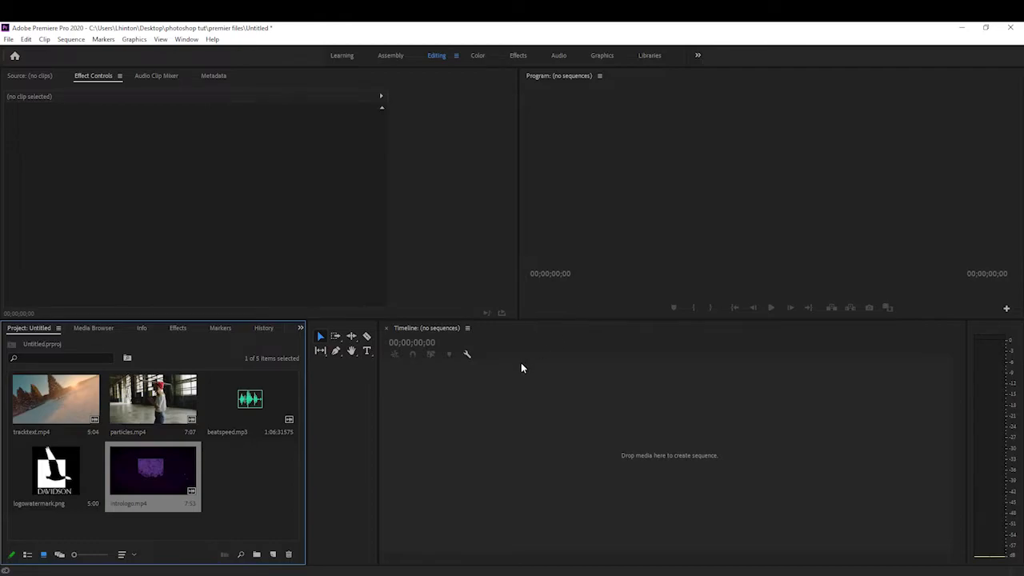
# Create a sequence from intrologo.mp4 by placing it in the empty timeline
pyautogui.click(228, 471)
pyautogui.click(171, 472)
pyautogui.moveTo(403, 421); pyautogui.dragTo(421, 423)
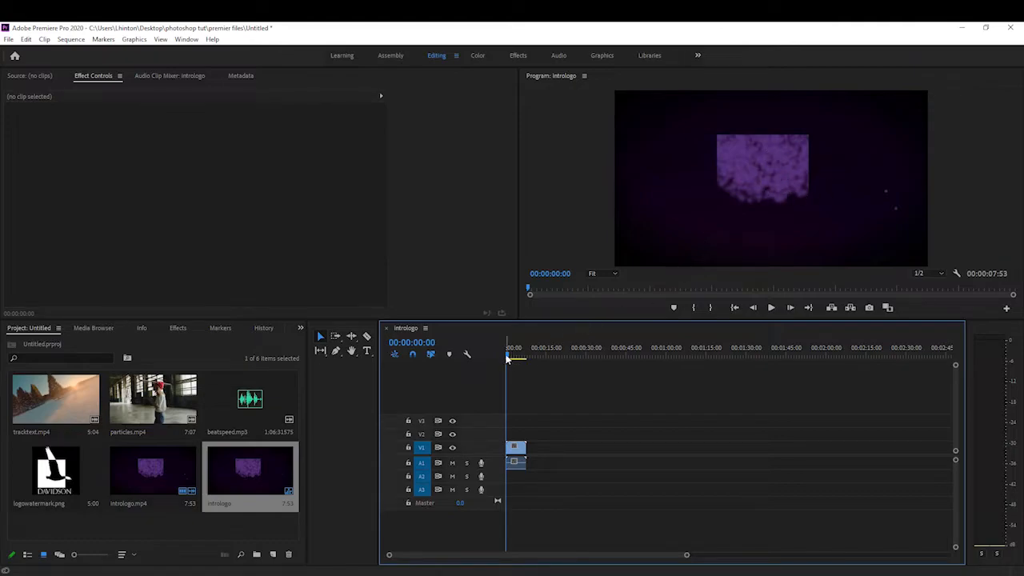
# Play back the intro logo clip and return the playhead to the start of the sequence
pyautogui.moveTo(506, 359)
pyautogui.mouseDown()
pyautogui.moveTo(530, 357)
pyautogui.moveTo(499, 365)
pyautogui.mouseUp()
pyautogui.press('space')
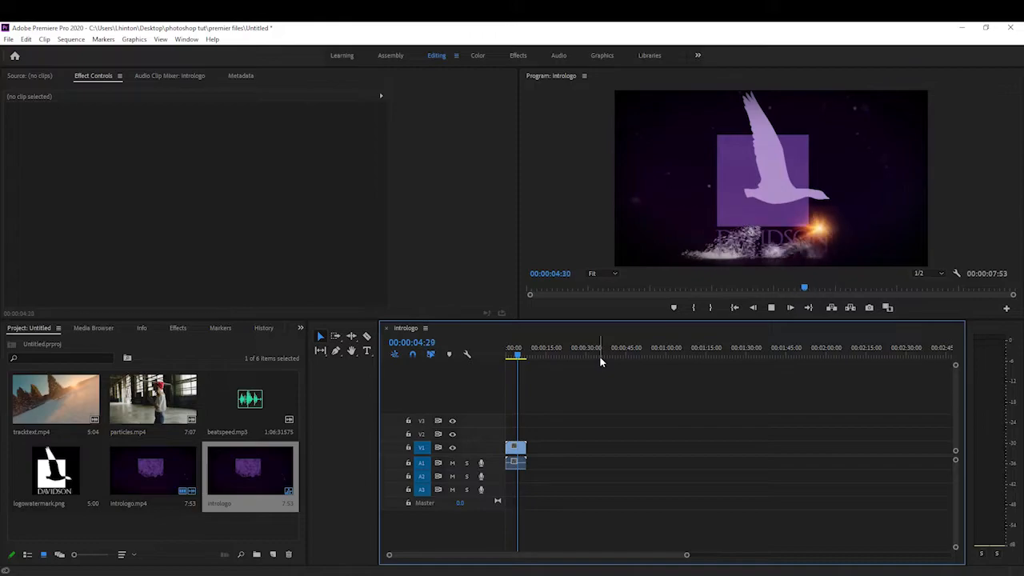
pyautogui.press('space')
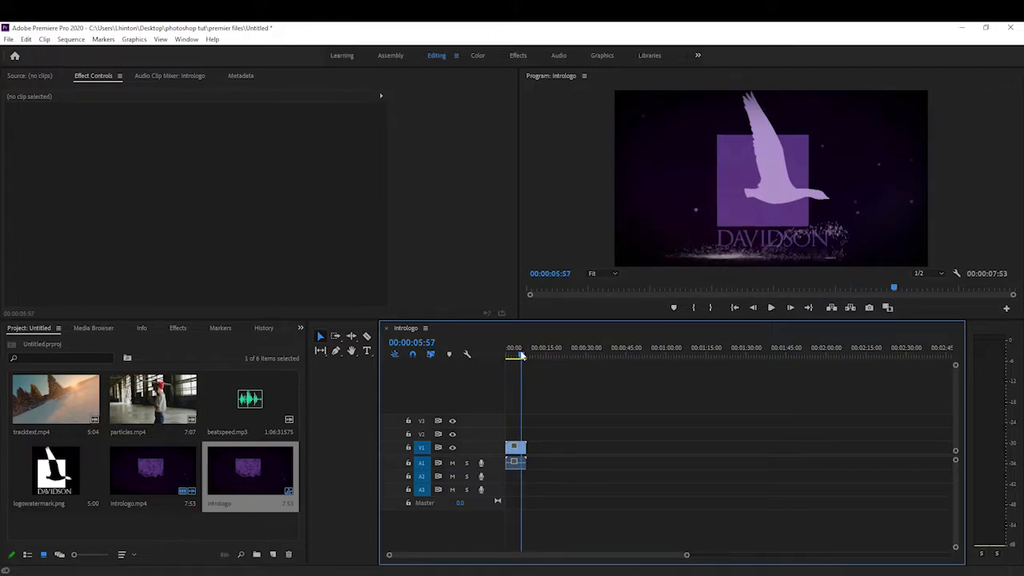
pyautogui.moveTo(521, 355); pyautogui.dragTo(482, 365)
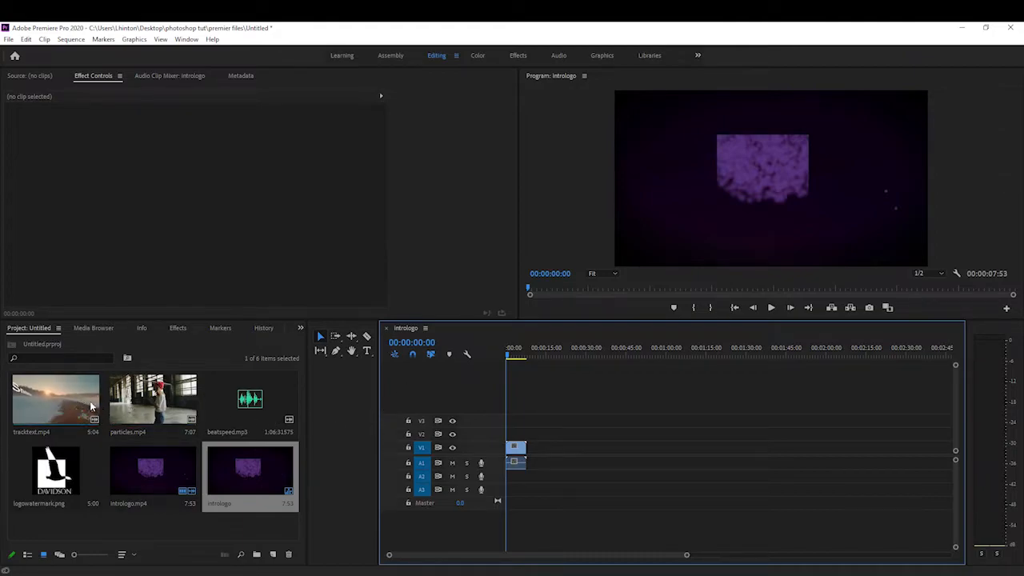
# Append tracktext.mp4 and particles.mp4 after the intro logo clip on V1, previewing the joined footage
pyautogui.moveTo(77, 404); pyautogui.dragTo(521, 458)
pyautogui.moveTo(509, 355); pyautogui.dragTo(518, 360)
pyautogui.press('space')
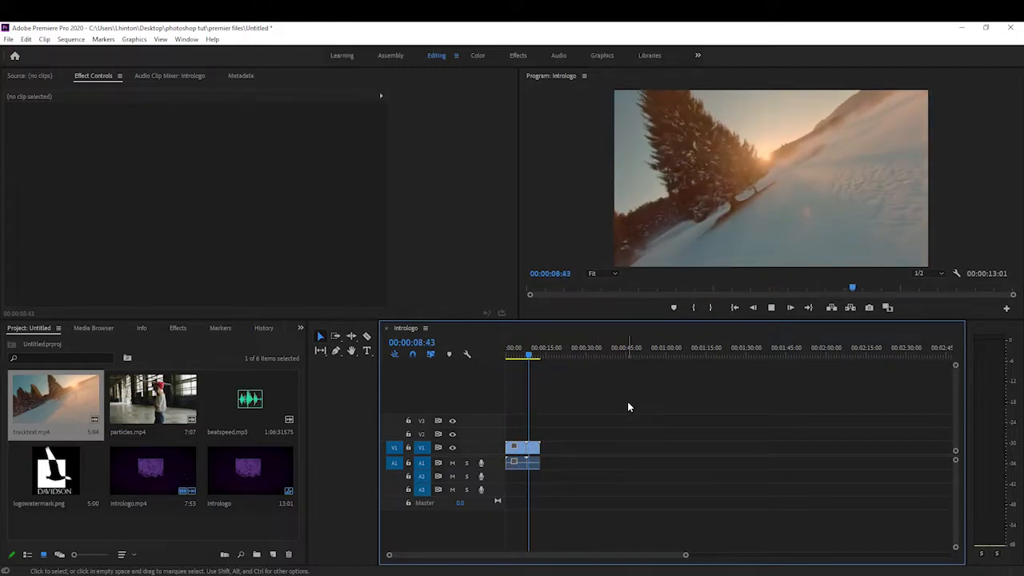
pyautogui.press('space')
pyautogui.moveTo(528, 359)
pyautogui.mouseDown()
pyautogui.moveTo(507, 364)
pyautogui.moveTo(532, 366)
pyautogui.moveTo(511, 368)
pyautogui.mouseUp()
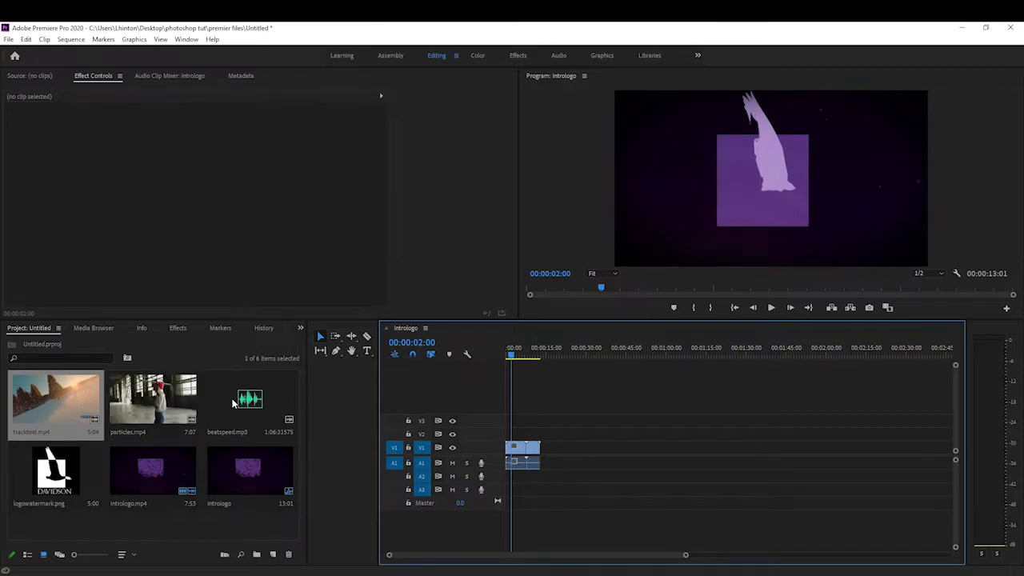
pyautogui.moveTo(158, 406); pyautogui.dragTo(542, 449)
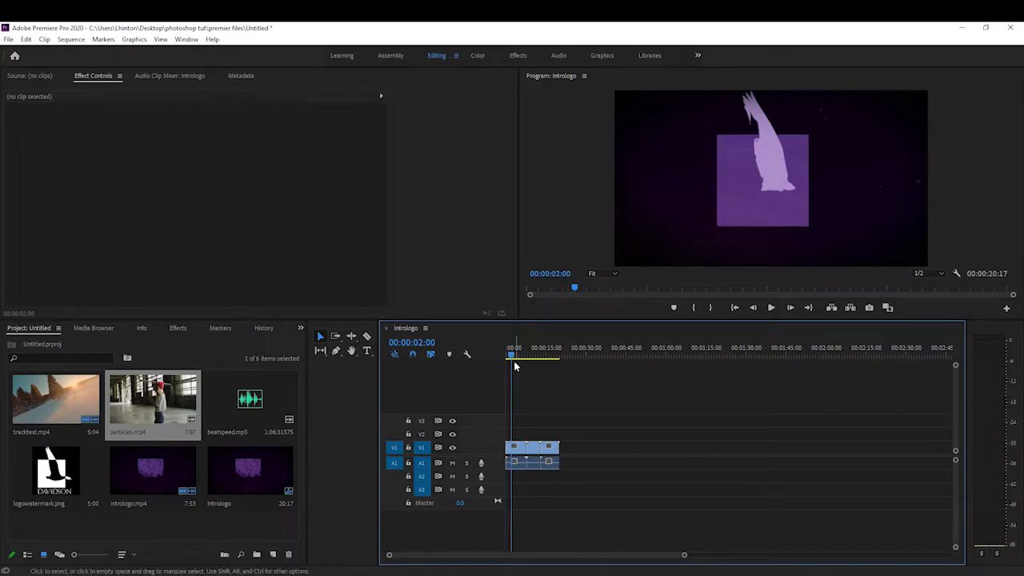
pyautogui.moveTo(513, 357)
pyautogui.mouseDown()
pyautogui.moveTo(547, 361)
pyautogui.moveTo(523, 369)
pyautogui.mouseUp()
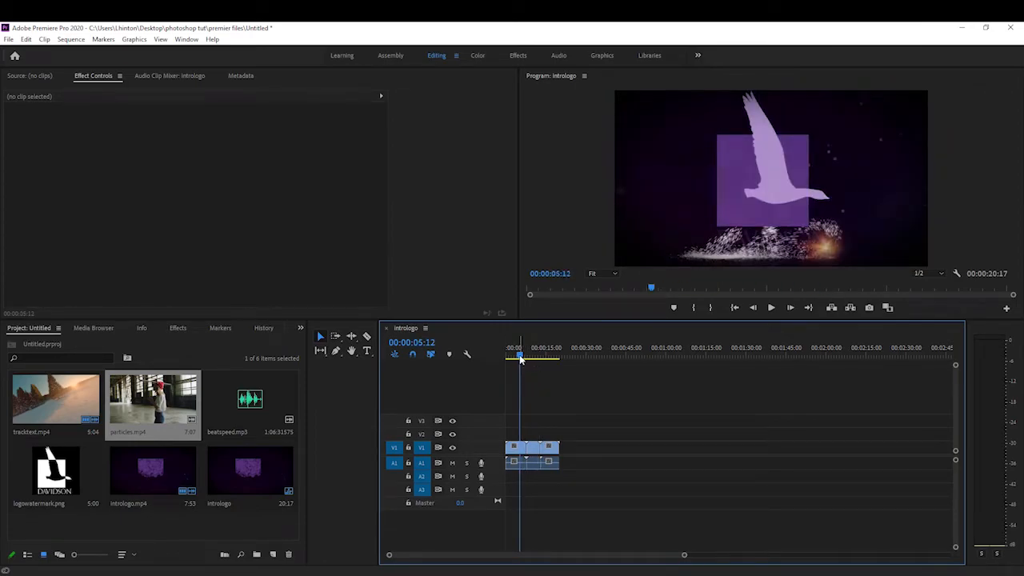
# Split the tracktext.mp4 clip at 00:00:10:12 with the Razor tool and return to the Selection tool
pyautogui.moveTo(520, 357); pyautogui.dragTo(535, 359)
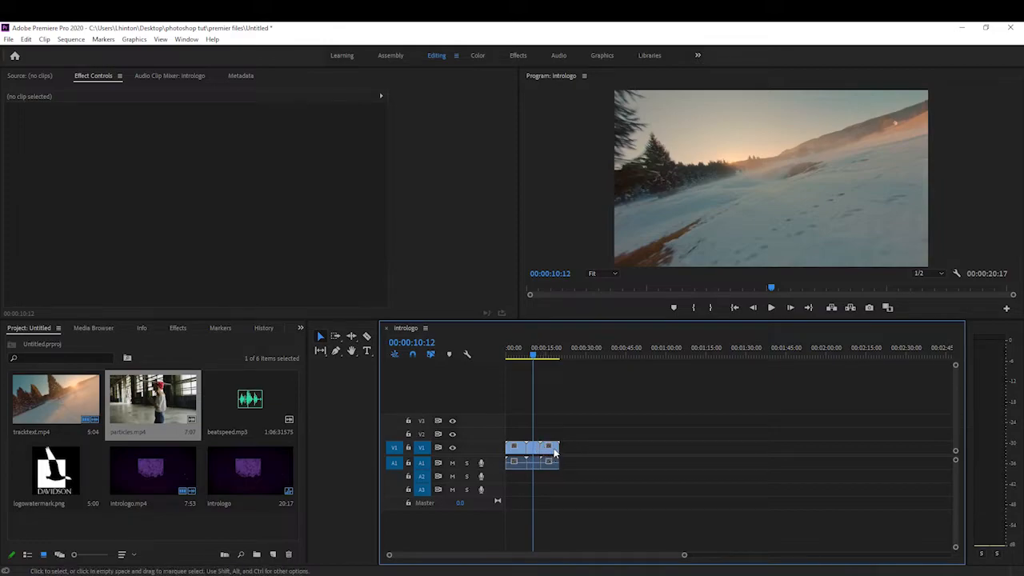
pyautogui.click(366, 337)
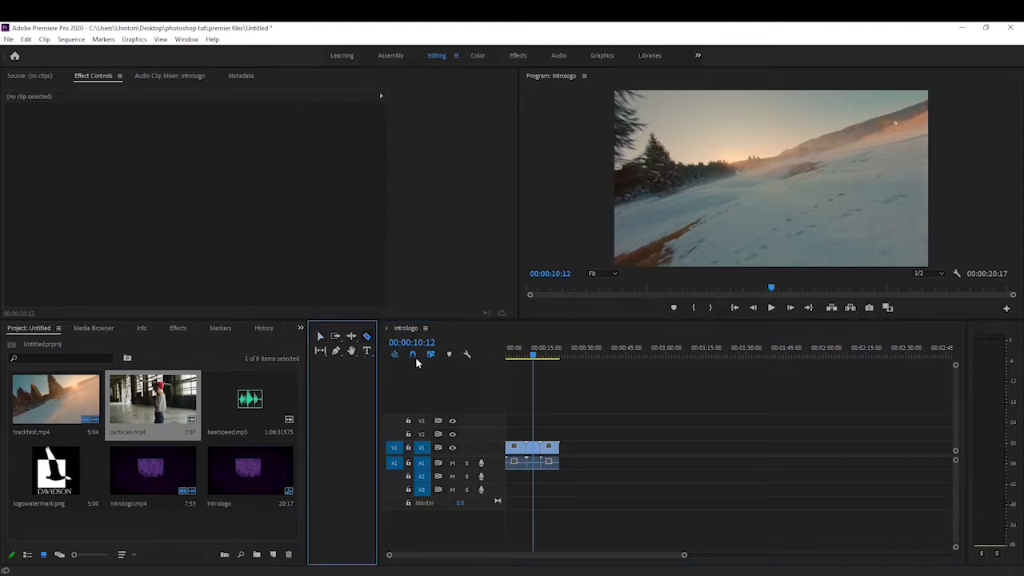
pyautogui.click(536, 449)
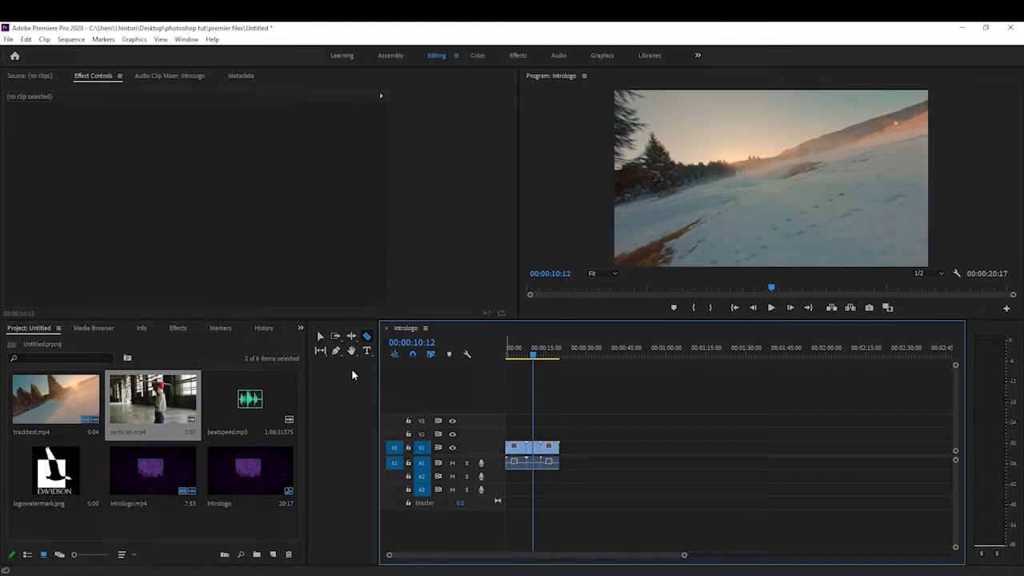
pyautogui.click(321, 337)
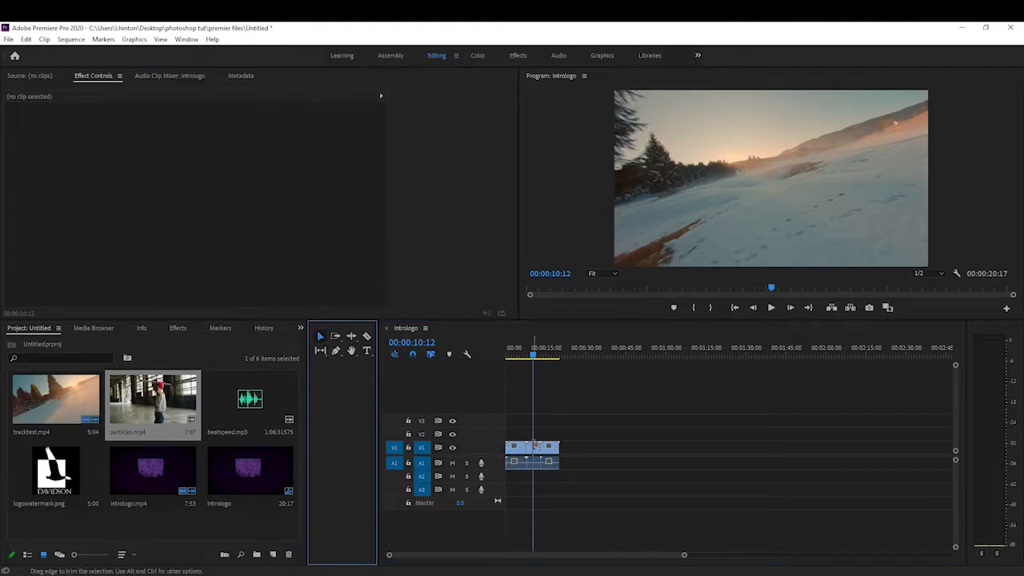
# Rearrange the clips so particles.mp4 follows the first tracktext.mp4 piece and the second piece ends the sequence
pyautogui.click(531, 450)
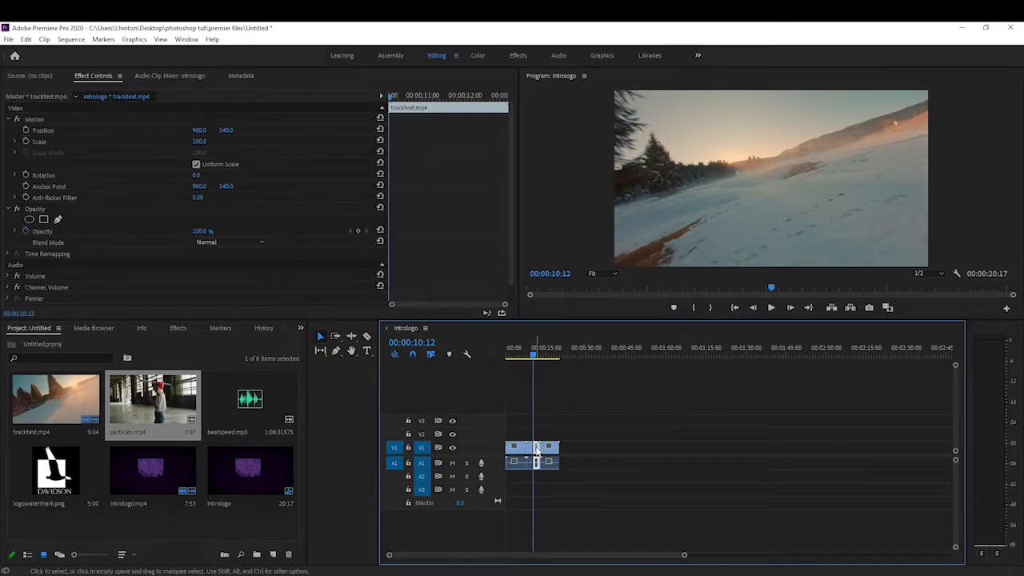
pyautogui.moveTo(552, 450); pyautogui.dragTo(662, 451)
pyautogui.moveTo(536, 451); pyautogui.dragTo(557, 440)
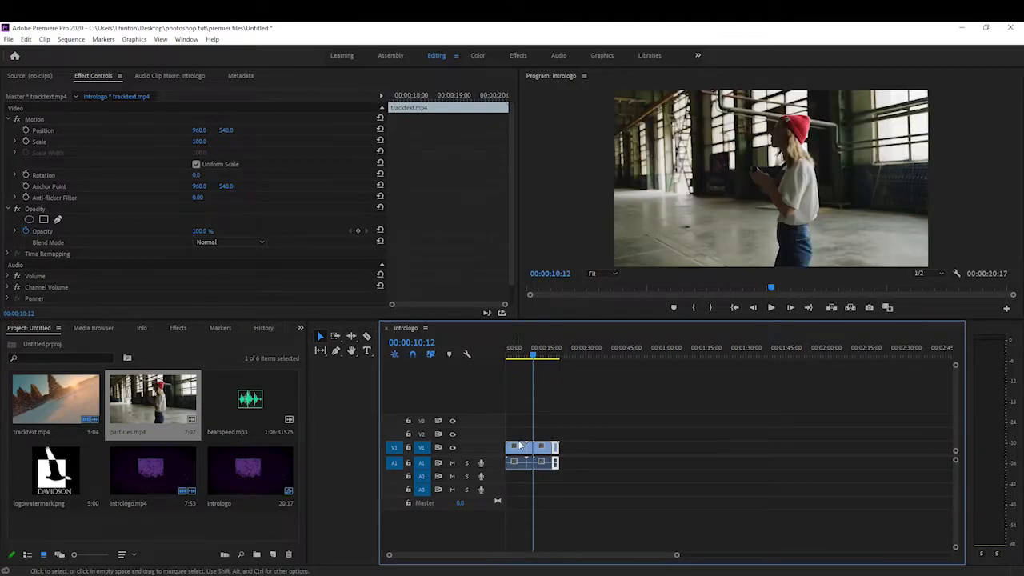
pyautogui.moveTo(533, 439); pyautogui.dragTo(513, 444)
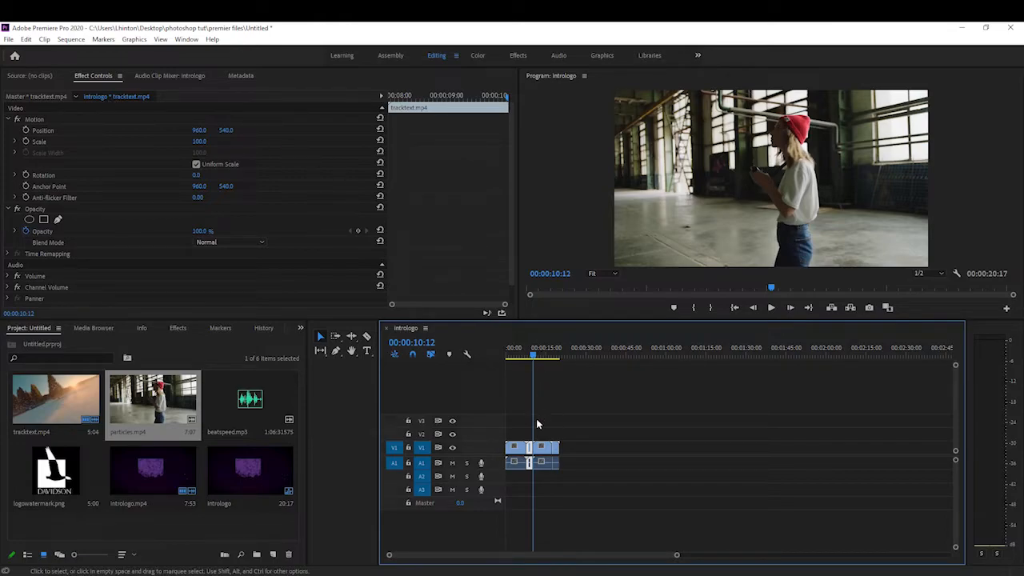
# Select the intro logo clip, try shifting its vertical position at 00:00:04:48, and return the value to 540
pyautogui.click(526, 449)
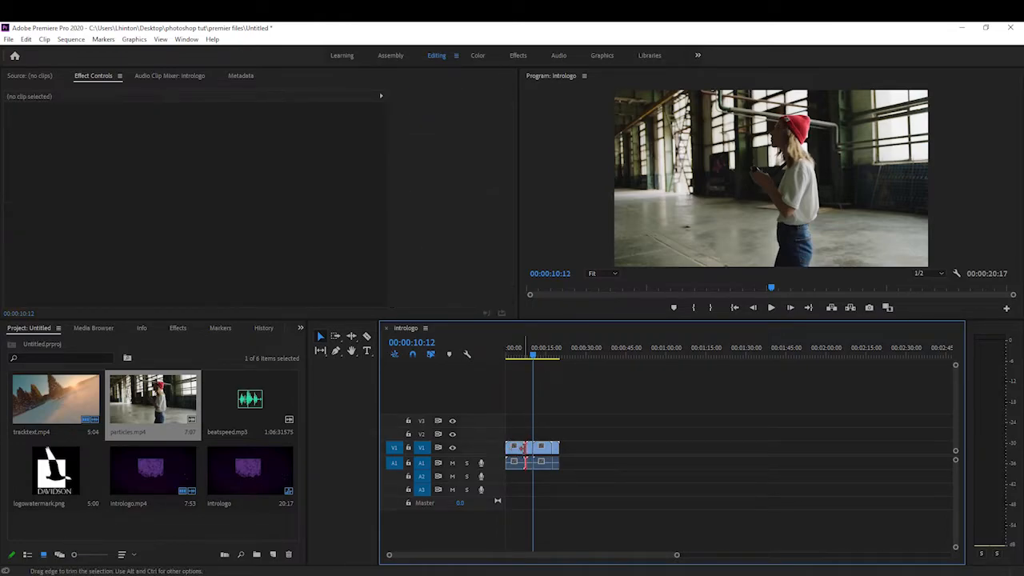
pyautogui.click(519, 450)
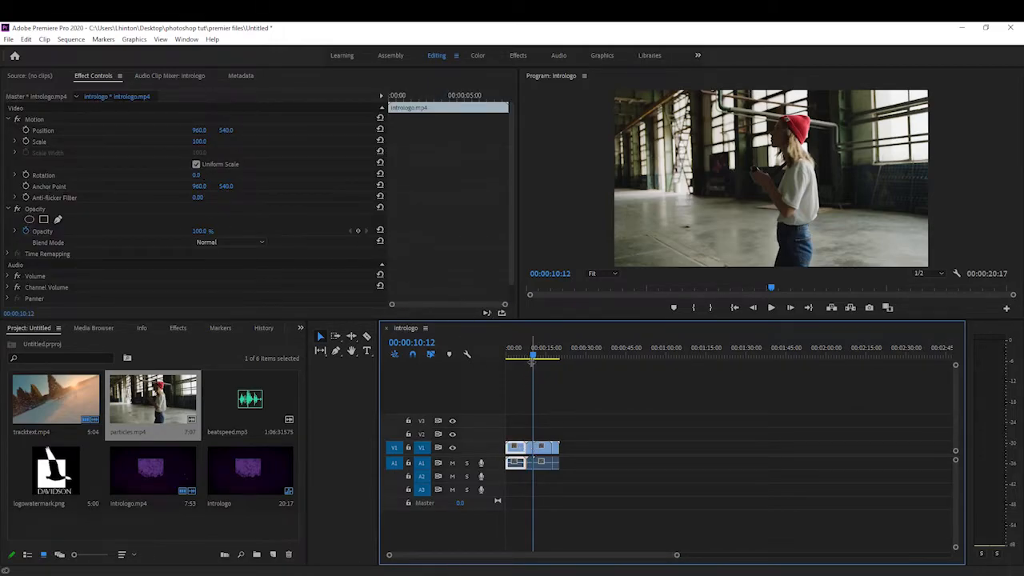
pyautogui.moveTo(536, 363); pyautogui.dragTo(520, 362)
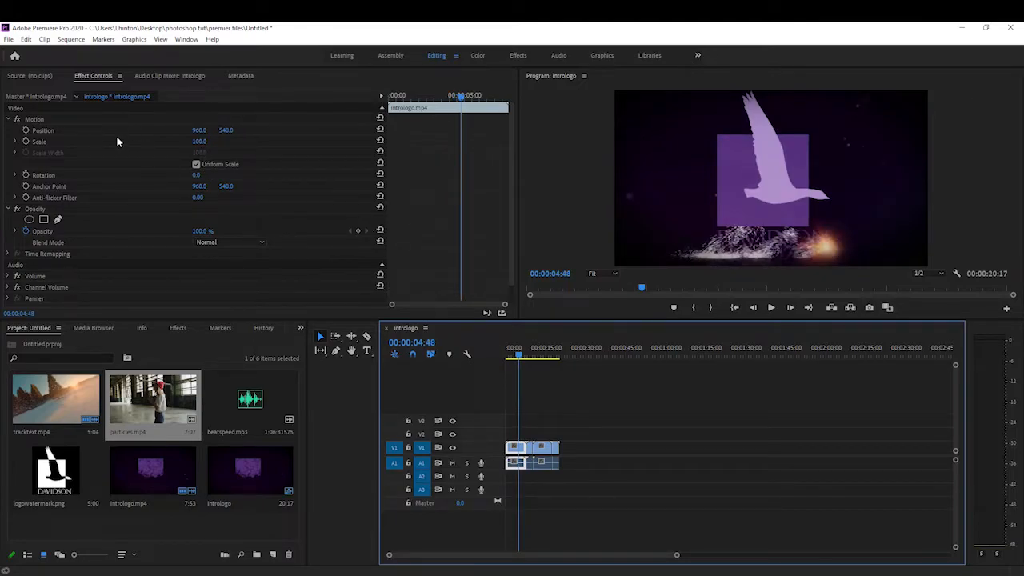
pyautogui.click(223, 134)
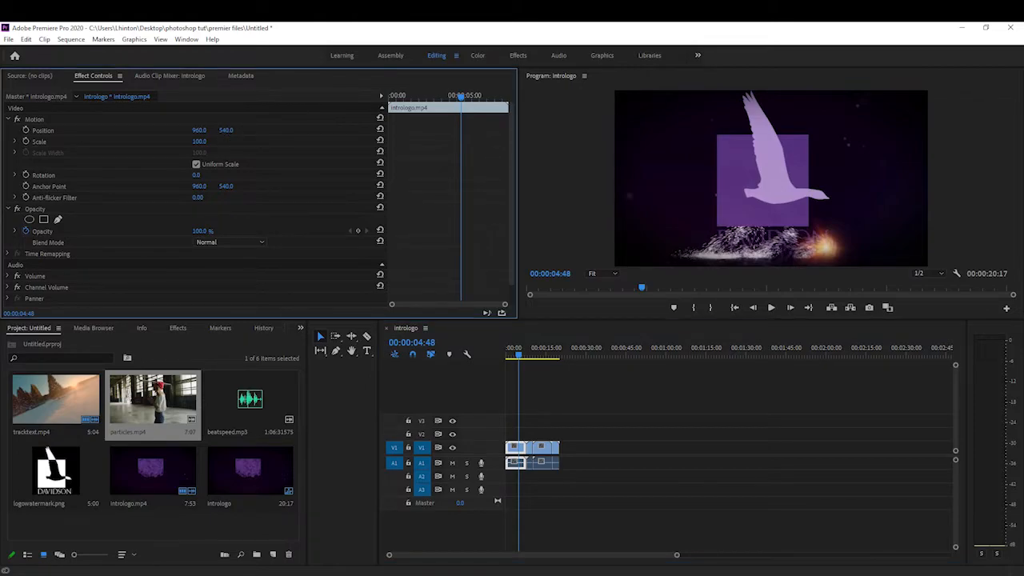
pyautogui.moveTo(225, 130); pyautogui.dragTo(333, 130)
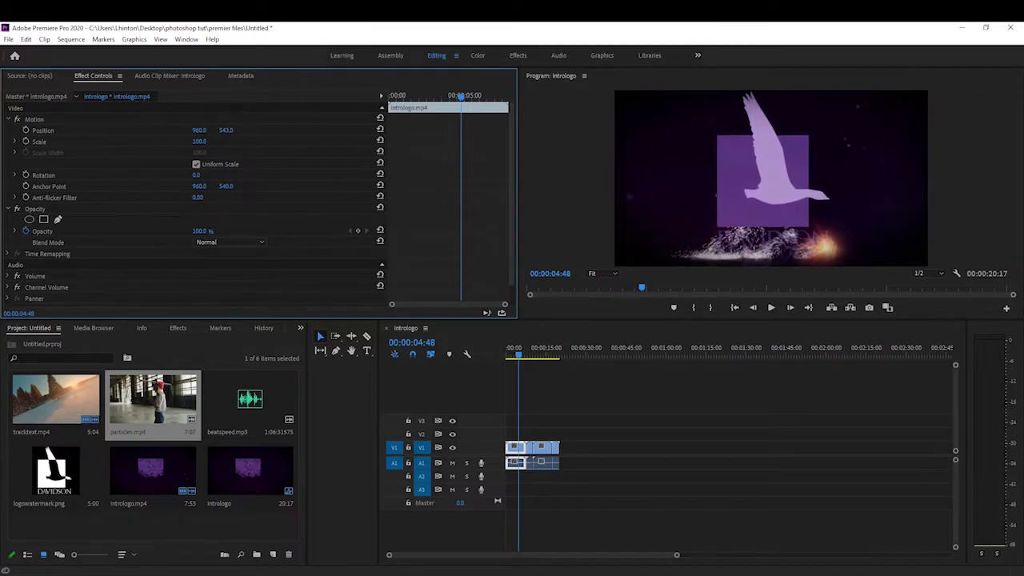
pyautogui.moveTo(333, 130); pyautogui.dragTo(332, 131)
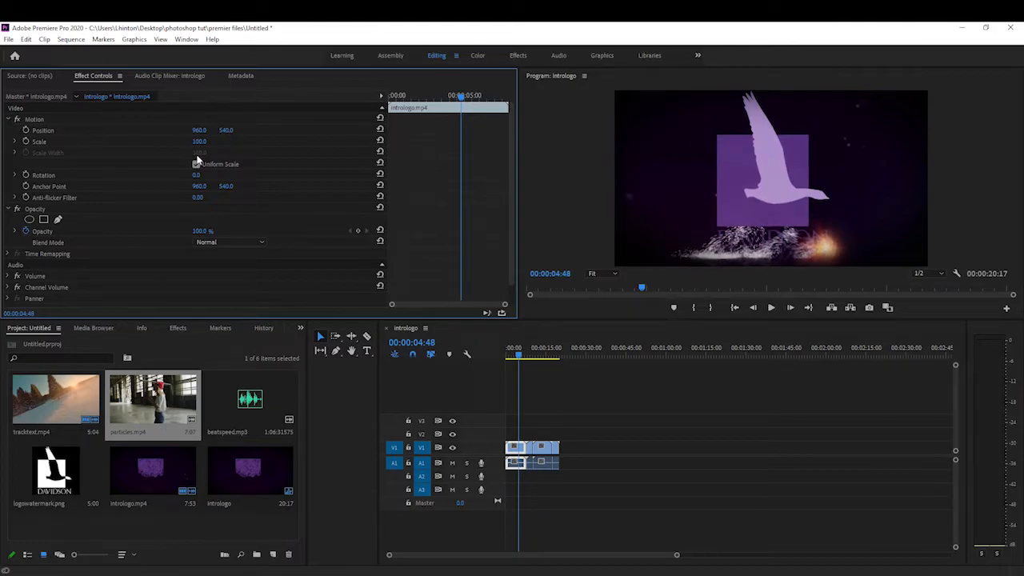
# Try enlarging the intro logo clip, bring its Scale back to 100.2, and look at its Volume settings
pyautogui.click(14, 142)
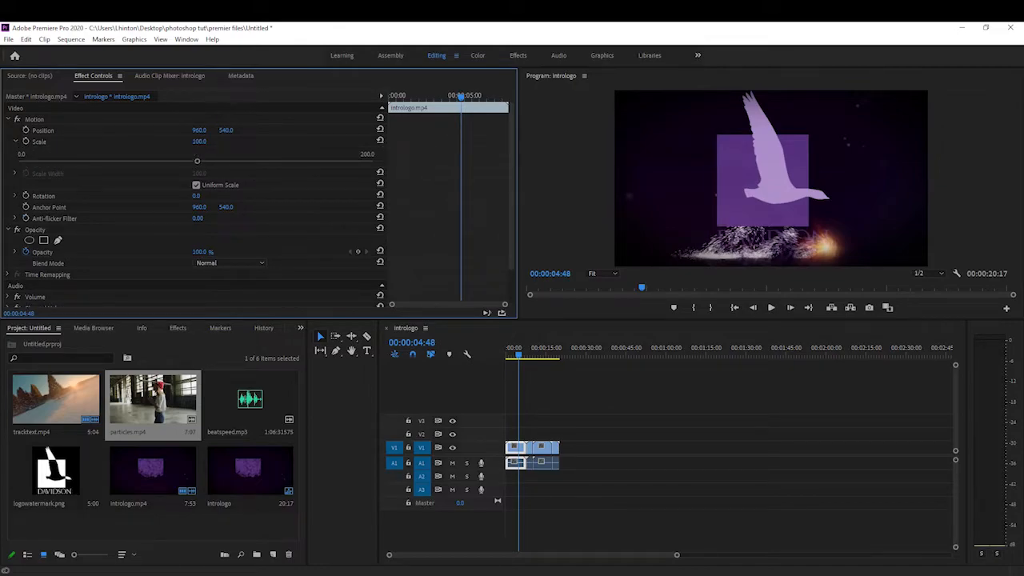
pyautogui.moveTo(198, 140)
pyautogui.mouseDown()
pyautogui.moveTo(264, 141)
pyautogui.moveTo(152, 140)
pyautogui.moveTo(184, 139)
pyautogui.mouseUp()
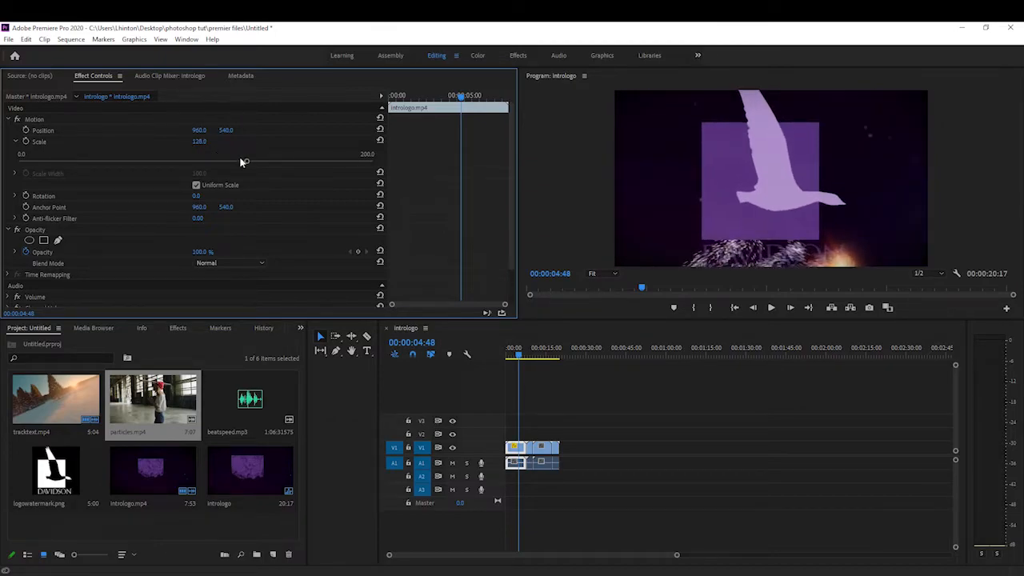
pyautogui.moveTo(246, 164); pyautogui.dragTo(196, 164)
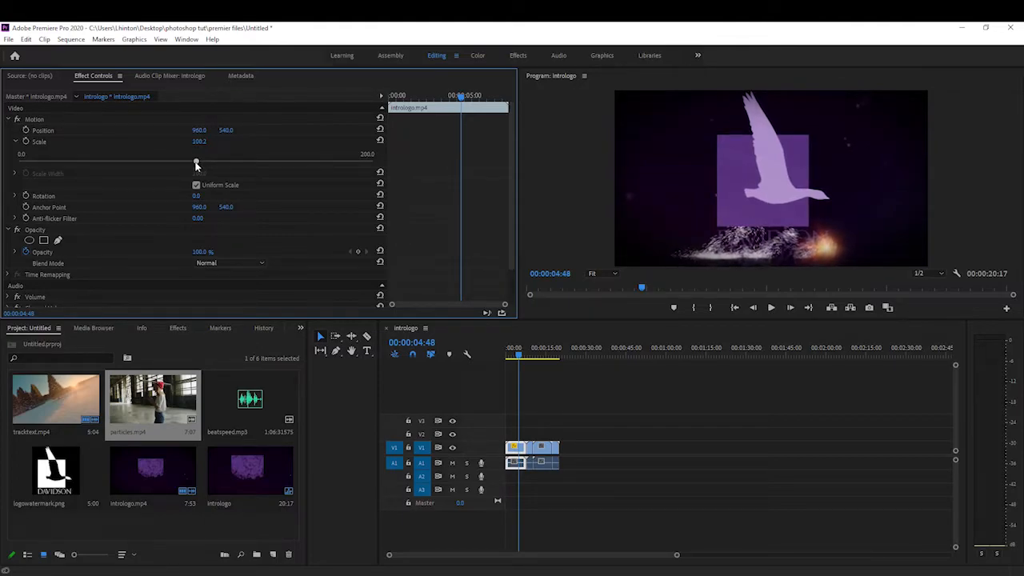
pyautogui.click(15, 141)
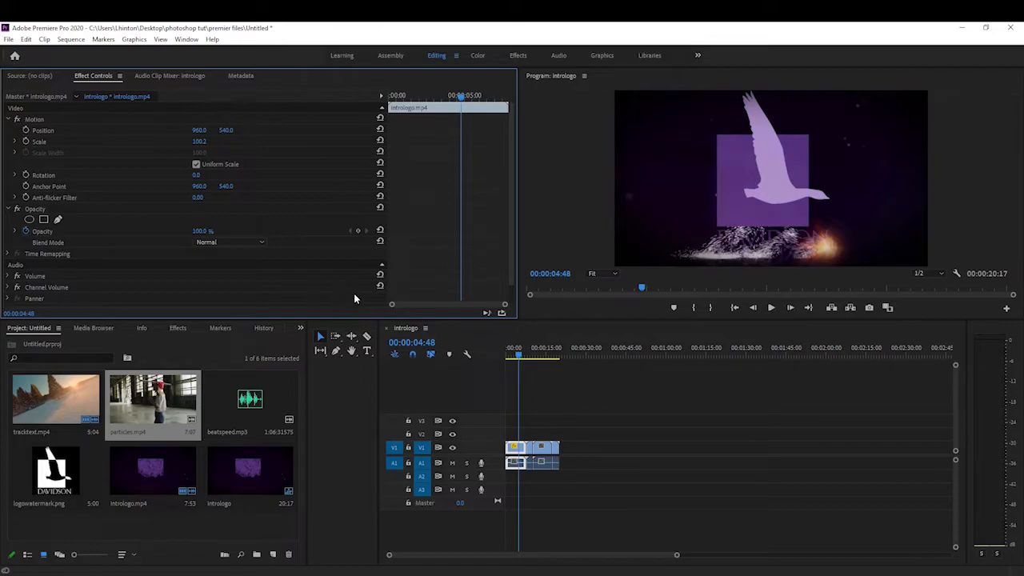
pyautogui.click(8, 276)
pyautogui.click(8, 277)
# Split the particles.mp4 clip at 00:00:13:36 with the Razor tool and move its second piece to the end of the sequence
pyautogui.click(505, 357)
pyautogui.moveTo(503, 356); pyautogui.dragTo(541, 362)
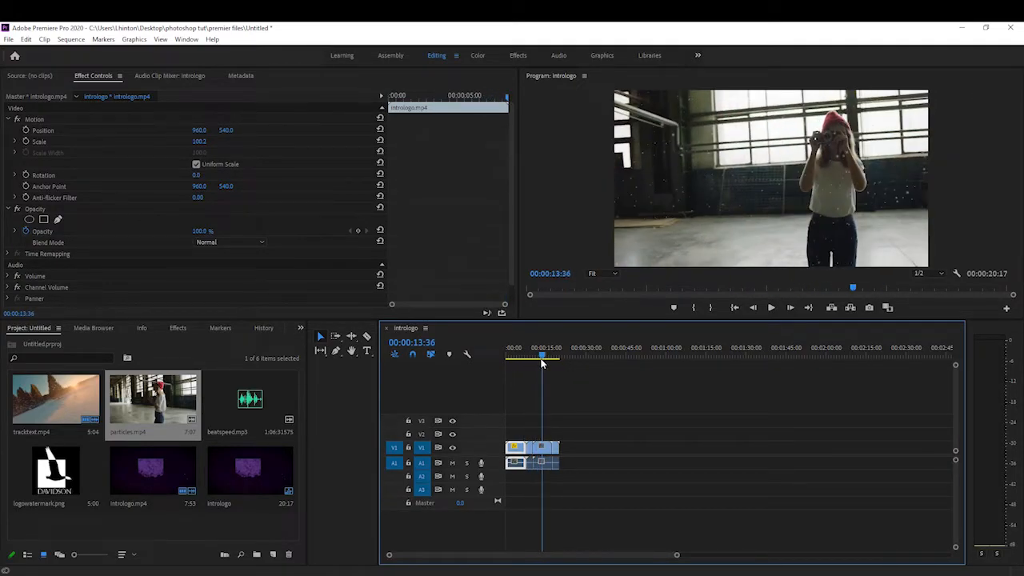
pyautogui.click(365, 337)
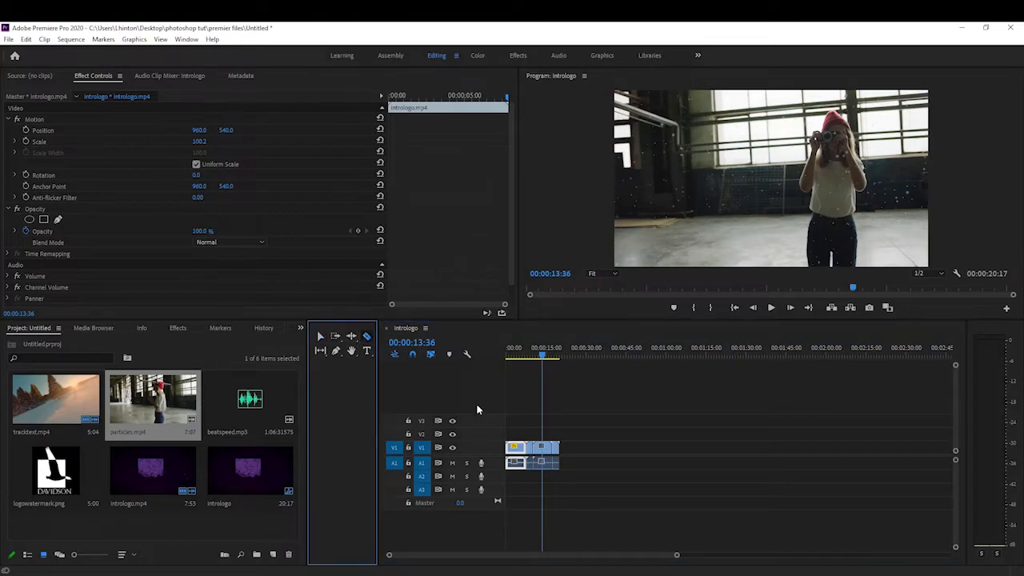
pyautogui.click(320, 336)
pyautogui.moveTo(556, 449); pyautogui.dragTo(629, 456)
pyautogui.moveTo(548, 453)
pyautogui.mouseDown()
pyautogui.moveTo(591, 452)
pyautogui.moveTo(549, 451)
pyautogui.moveTo(569, 450)
pyautogui.moveTo(559, 450)
pyautogui.mouseUp()
# Play back the rearranged clips from the intro logo onward to check the new order
pyautogui.click(541, 357)
pyautogui.moveTo(541, 357); pyautogui.dragTo(516, 357)
pyautogui.press('space')
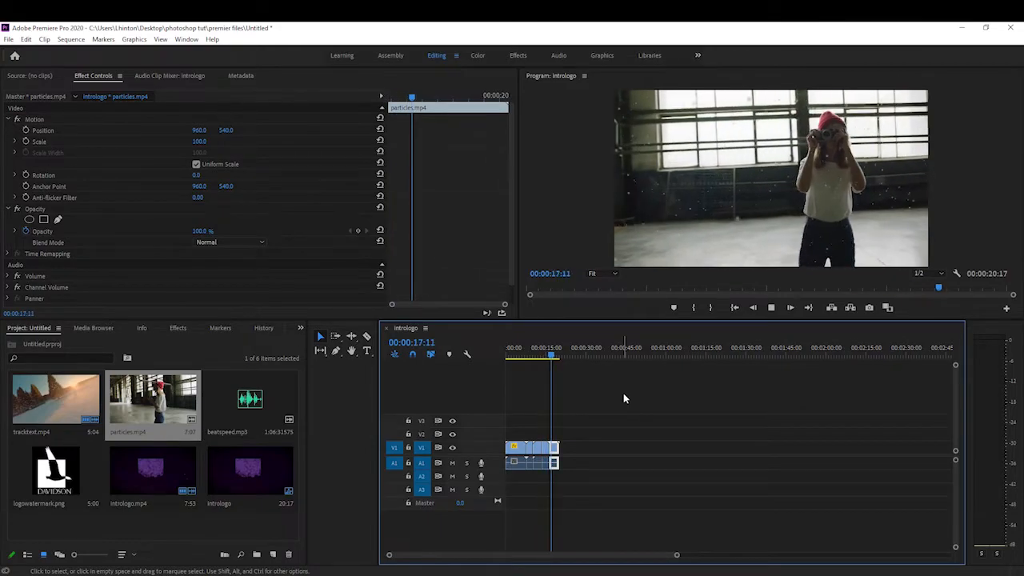
pyautogui.press('space')
pyautogui.moveTo(554, 356); pyautogui.dragTo(532, 358)
pyautogui.click(516, 448)
pyautogui.click(531, 449)
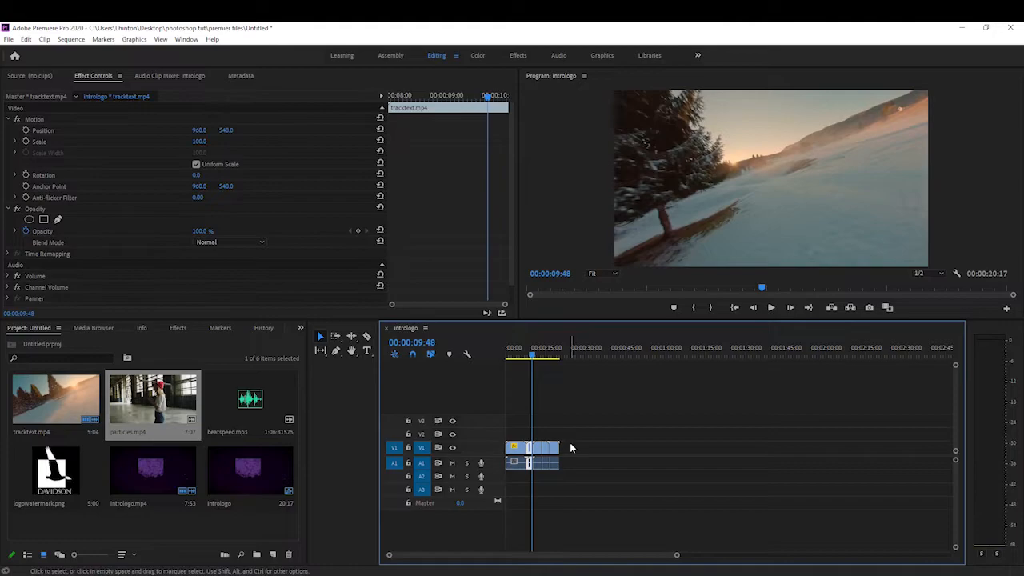
pyautogui.moveTo(570, 430); pyautogui.dragTo(528, 469)
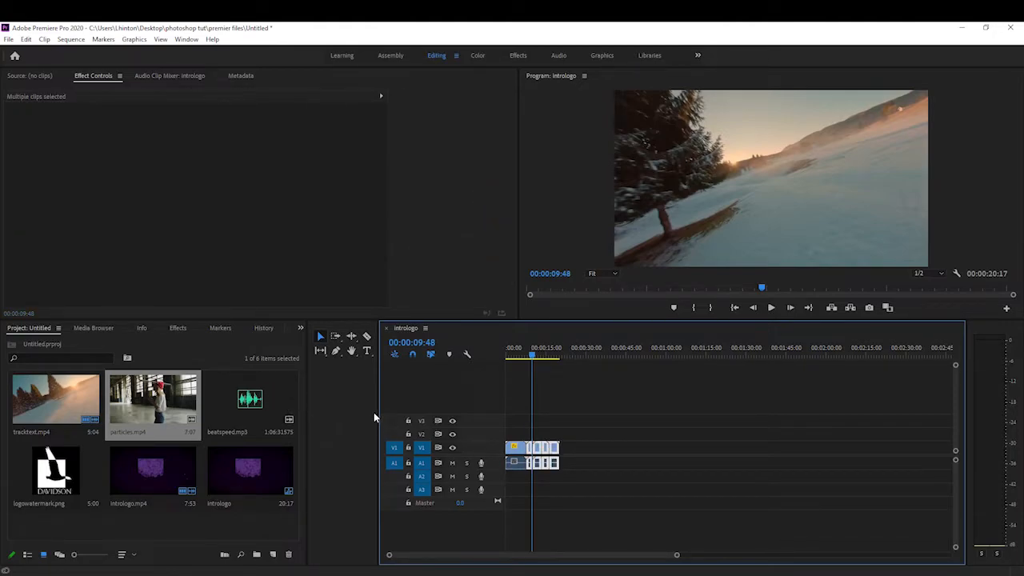
pyautogui.click(571, 427)
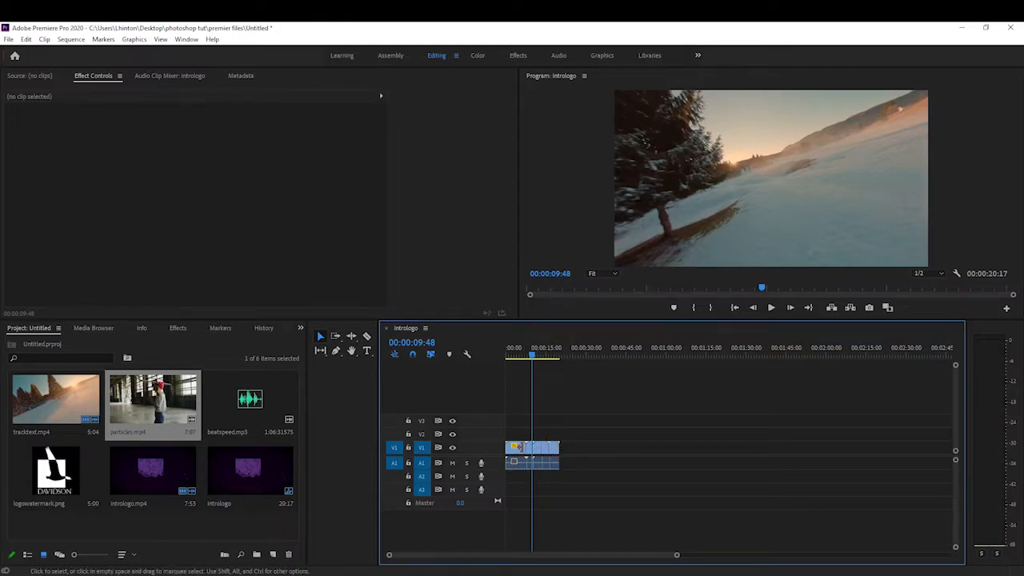
pyautogui.click(553, 446)
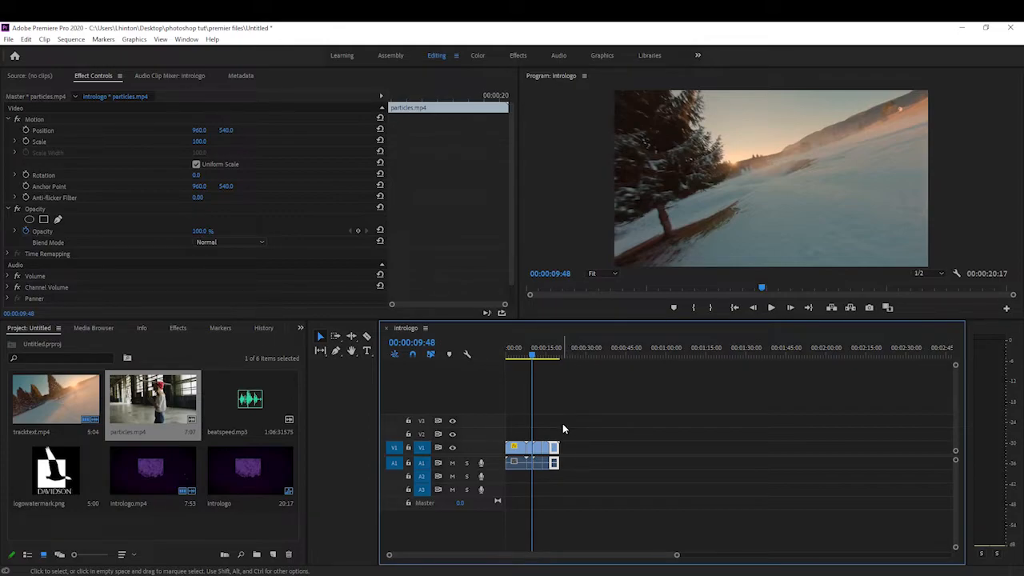
# Unlink audio and video of all clips after the intro logo and delete their audio from track A1
pyautogui.moveTo(568, 427); pyautogui.dragTo(527, 449)
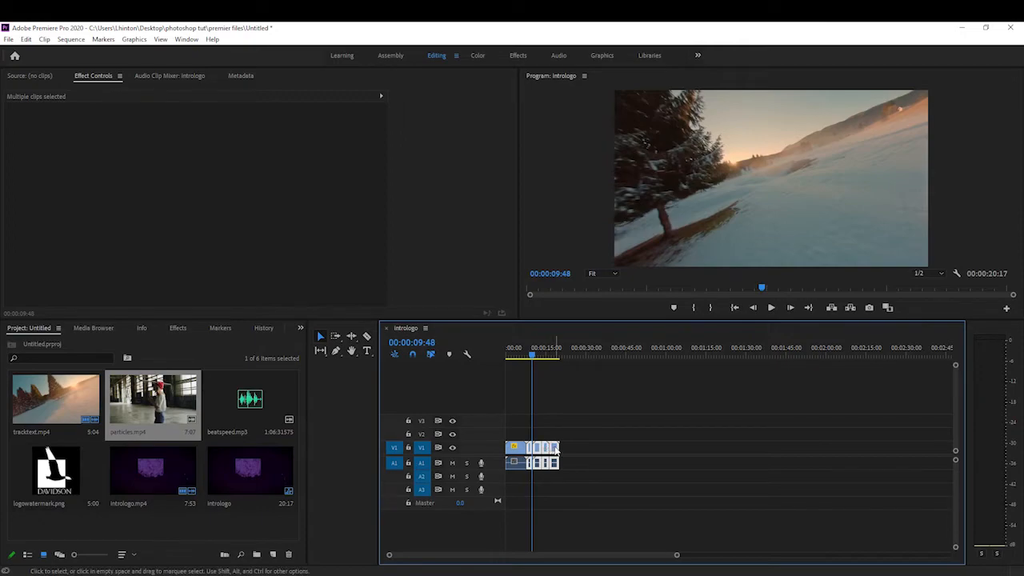
pyautogui.rightClick(556, 448)
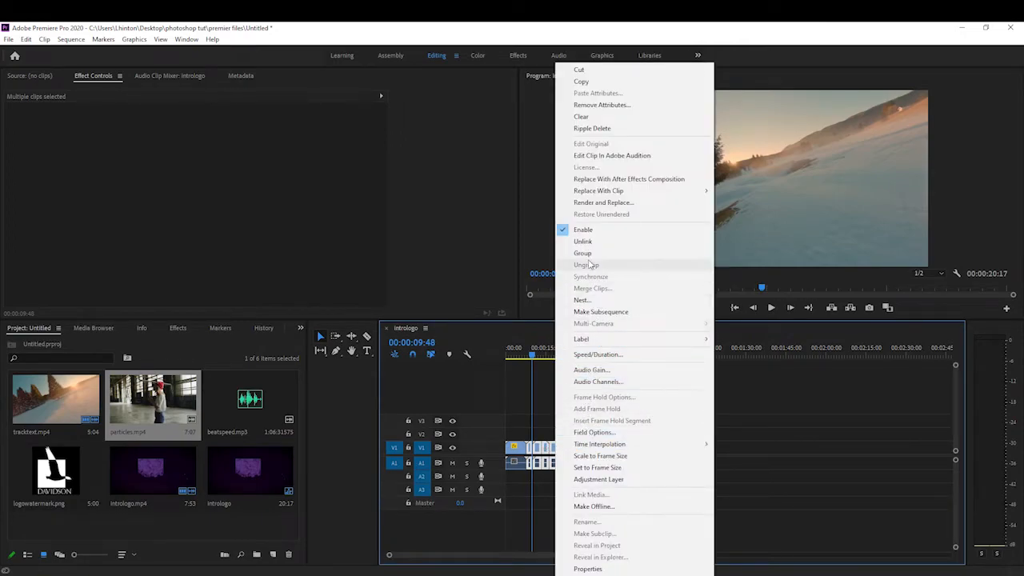
pyautogui.click(586, 241)
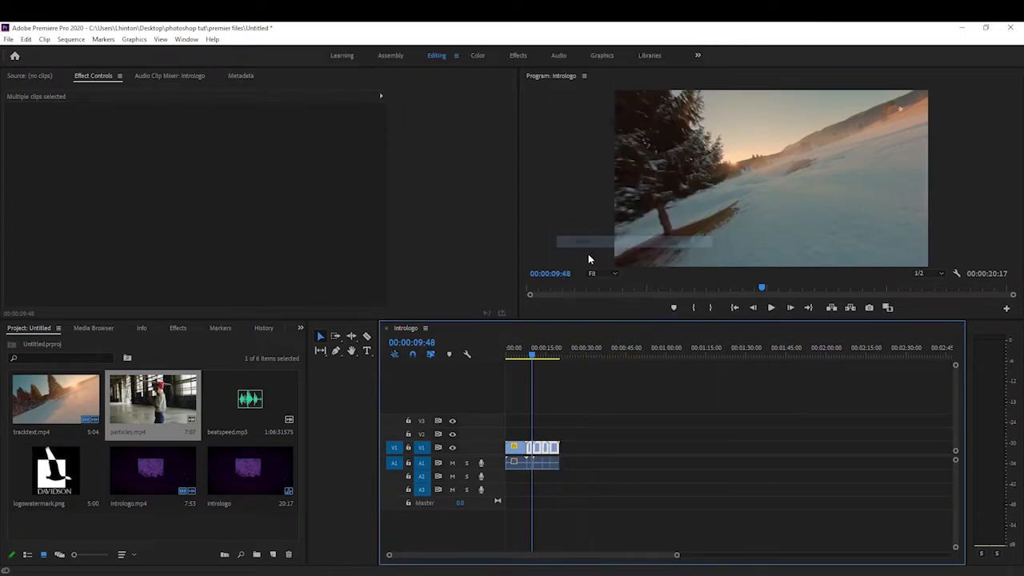
pyautogui.click(598, 472)
pyautogui.moveTo(562, 475); pyautogui.dragTo(525, 456)
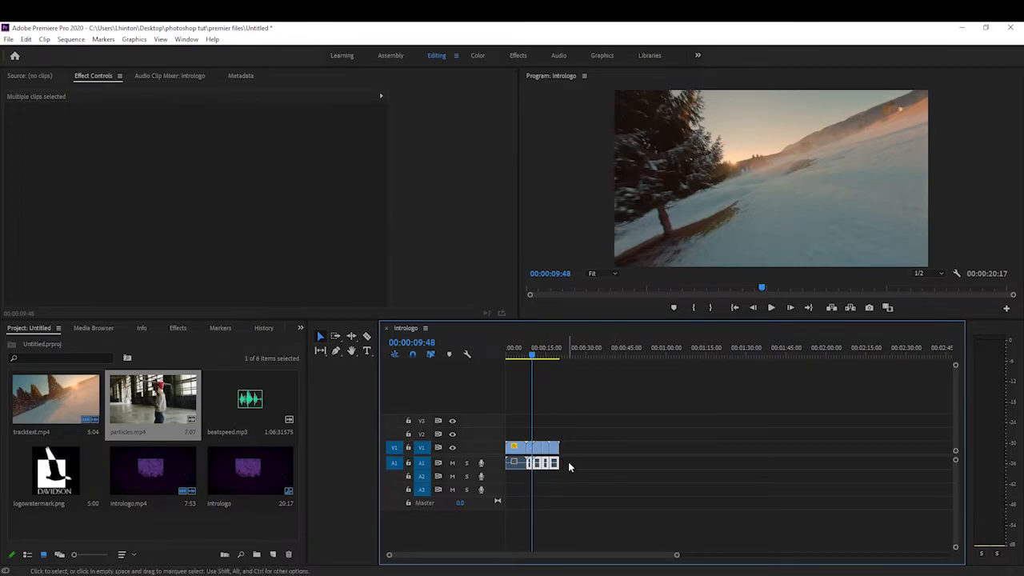
pyautogui.press('Delete')
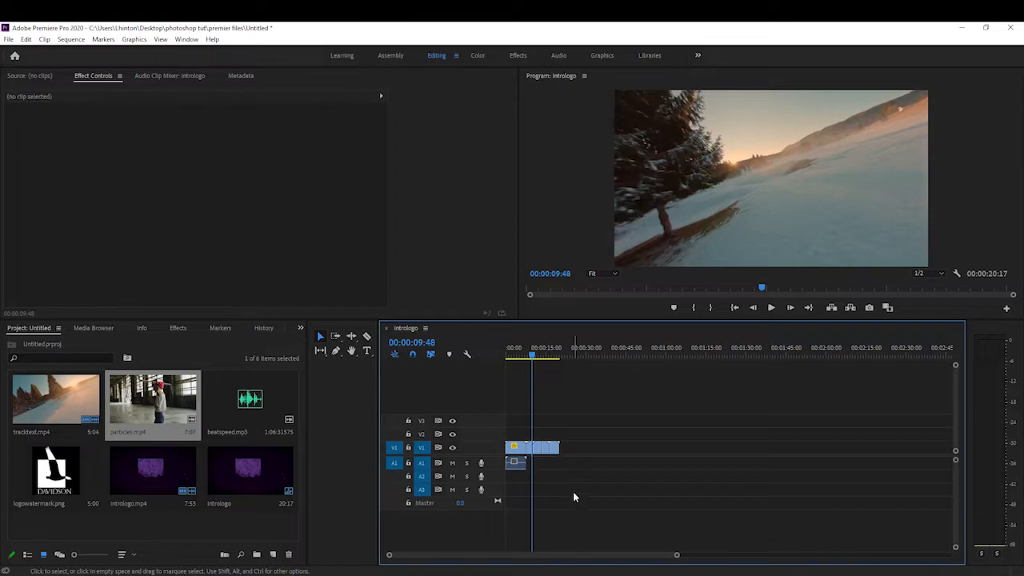
# Place beatspeed.mp3 on audio track A1 directly after the intro logo's audio
pyautogui.moveTo(540, 359); pyautogui.dragTo(519, 359)
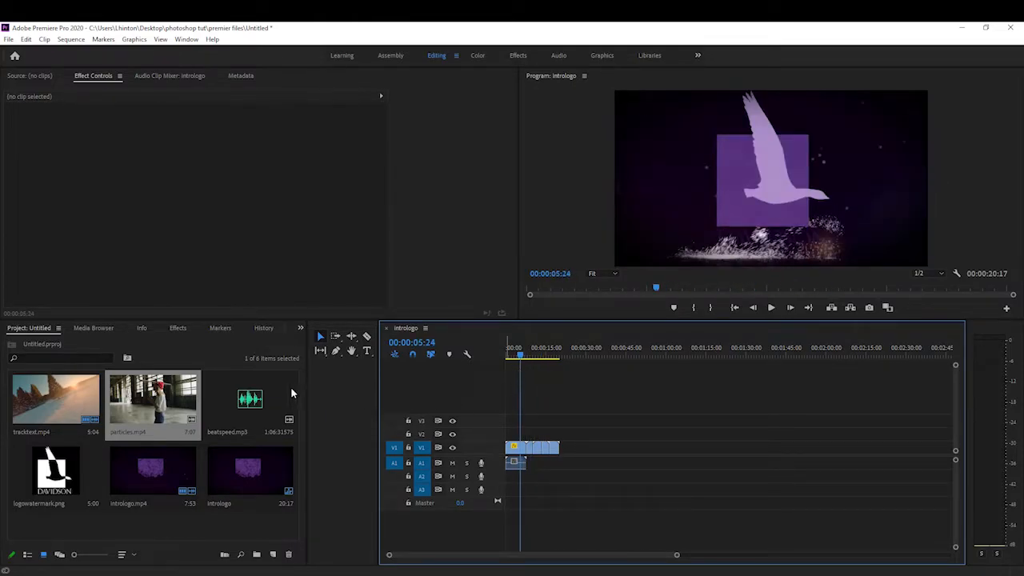
pyautogui.moveTo(248, 405); pyautogui.dragTo(535, 471)
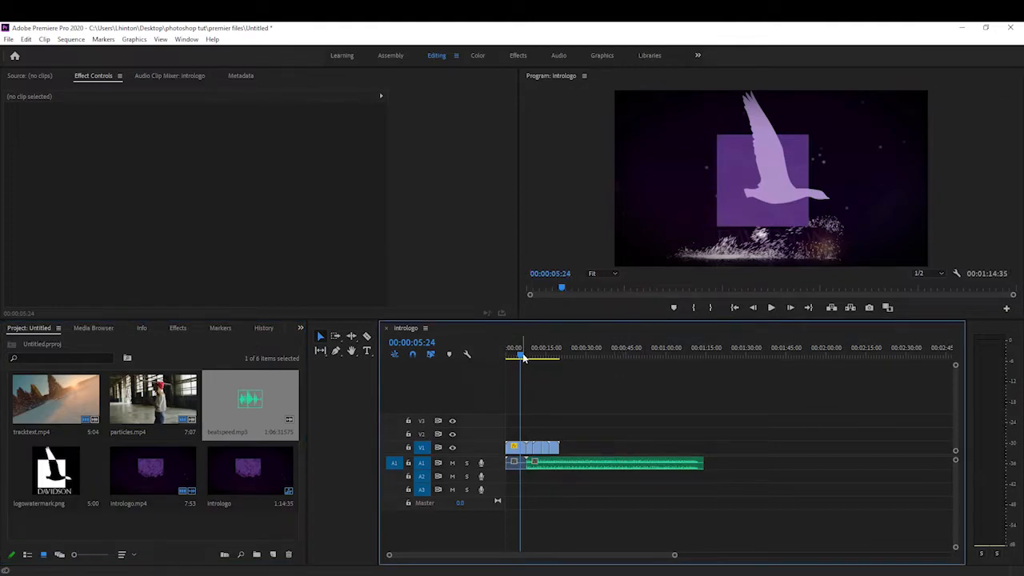
# Cut beatspeed.mp3 at the end of the video clips with the Razor tool and delete the excess music
pyautogui.click(550, 356)
pyautogui.moveTo(553, 361)
pyautogui.mouseDown()
pyautogui.moveTo(594, 367)
pyautogui.moveTo(555, 374)
pyautogui.moveTo(563, 378)
pyautogui.mouseUp()
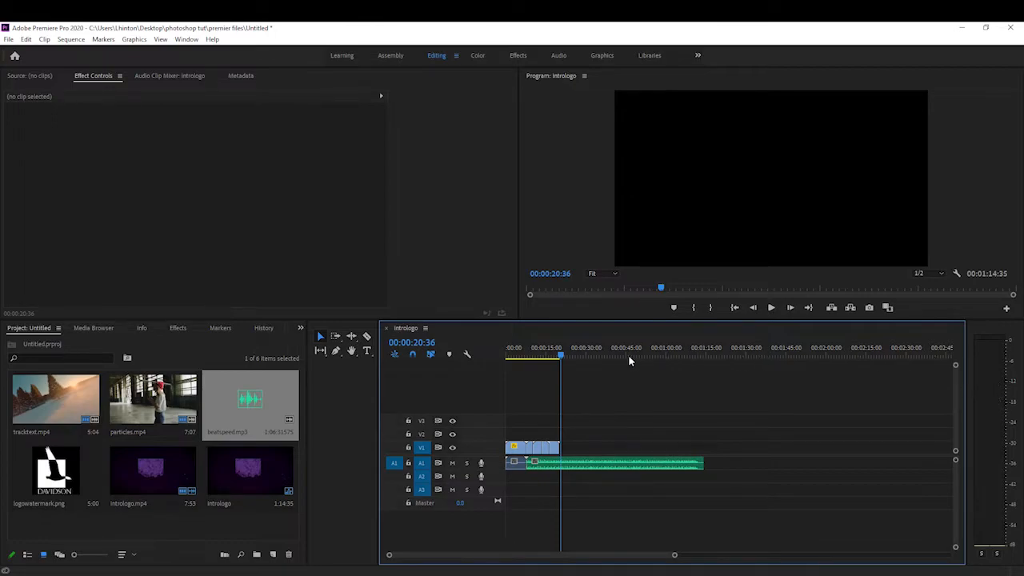
pyautogui.moveTo(564, 353); pyautogui.dragTo(559, 389)
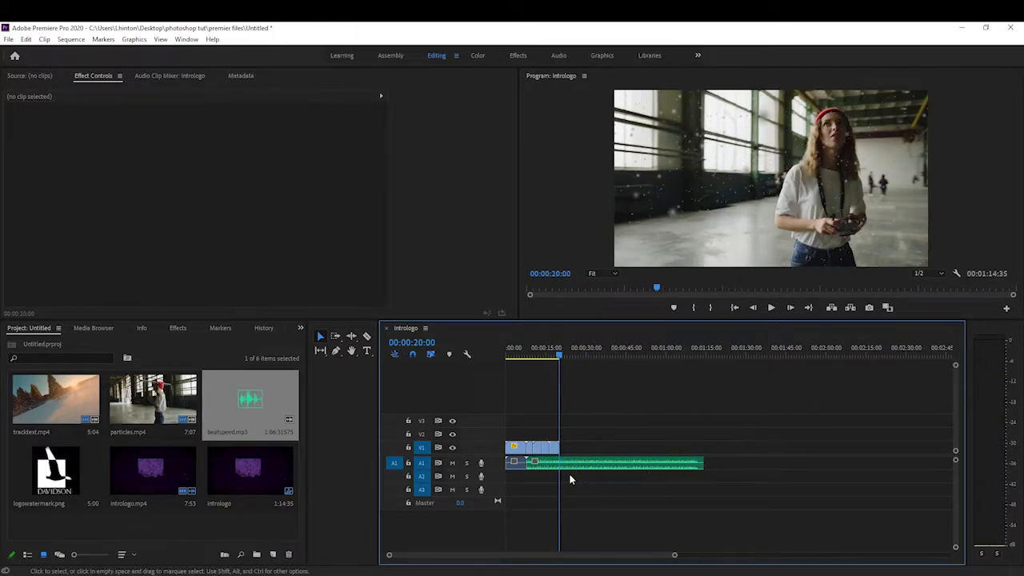
pyautogui.click(366, 336)
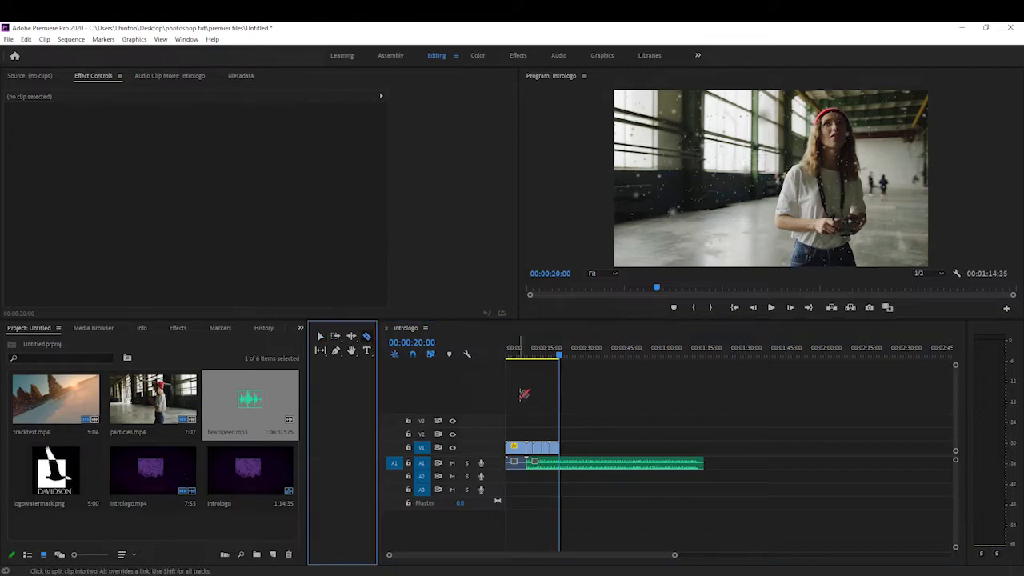
pyautogui.click(567, 463)
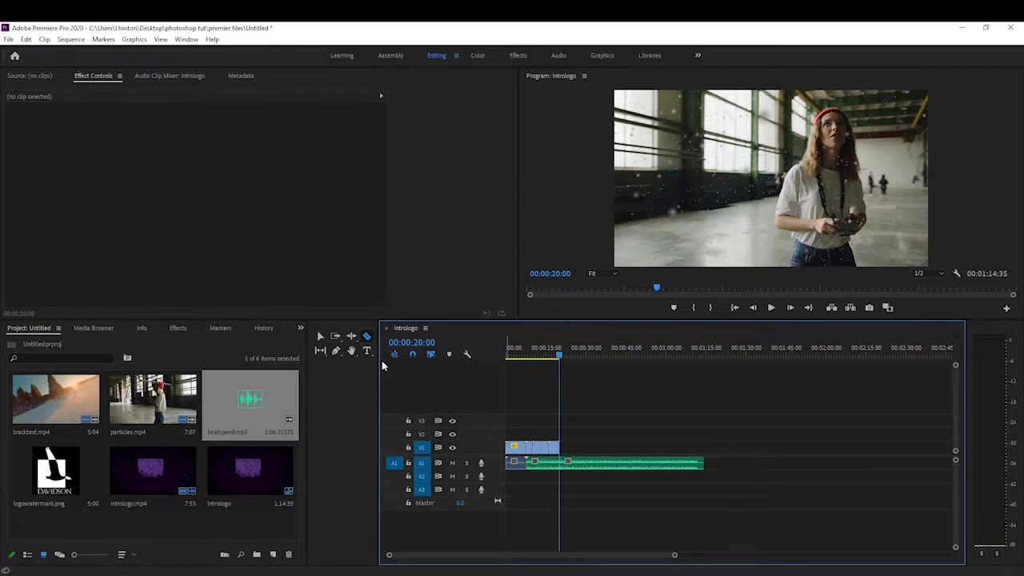
pyautogui.click(320, 336)
pyautogui.click(605, 462)
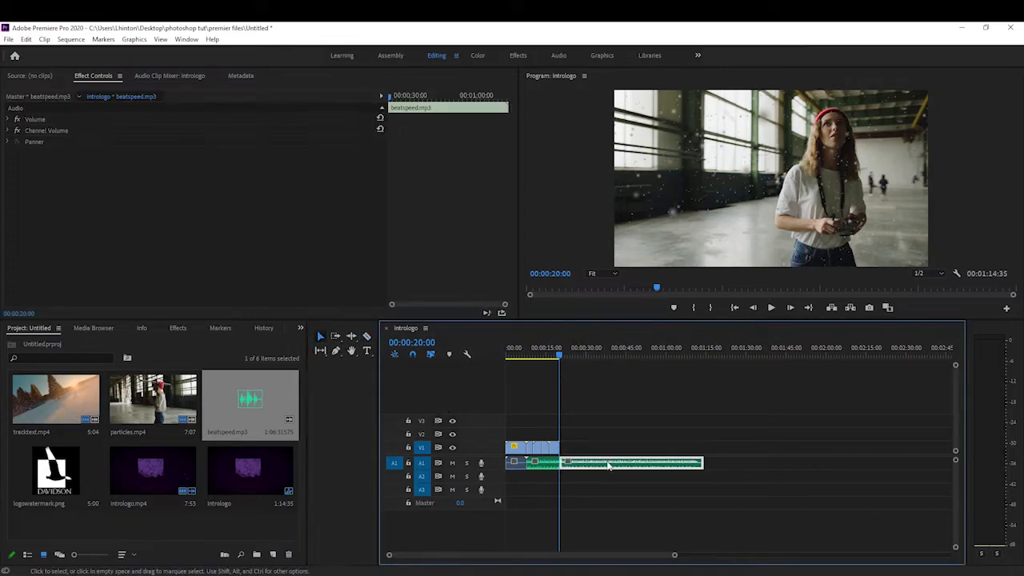
pyautogui.press('Delete')
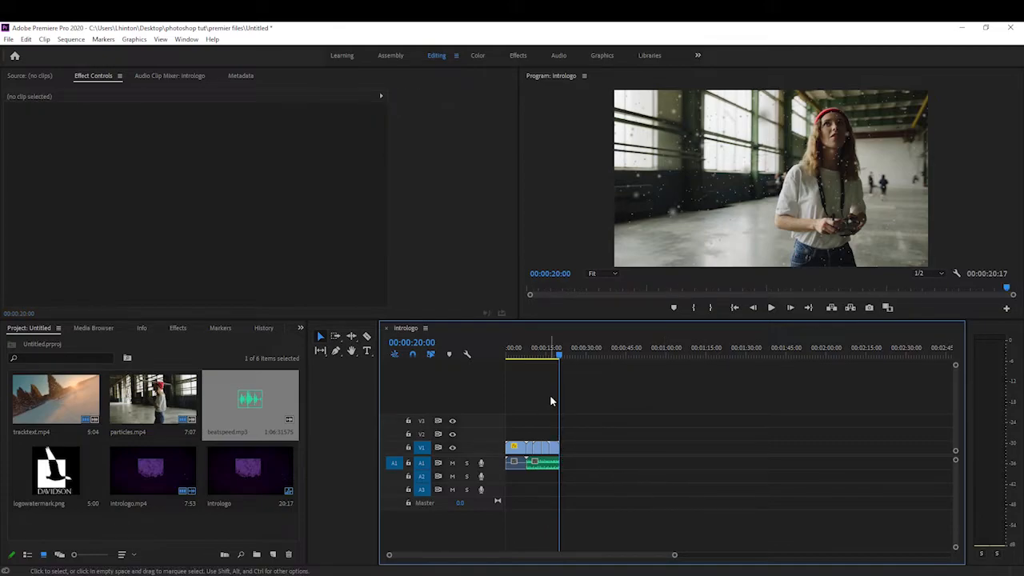
# Lower the Volume level of the beatspeed.mp3 clip in its effect settings
pyautogui.moveTo(561, 354); pyautogui.dragTo(525, 361)
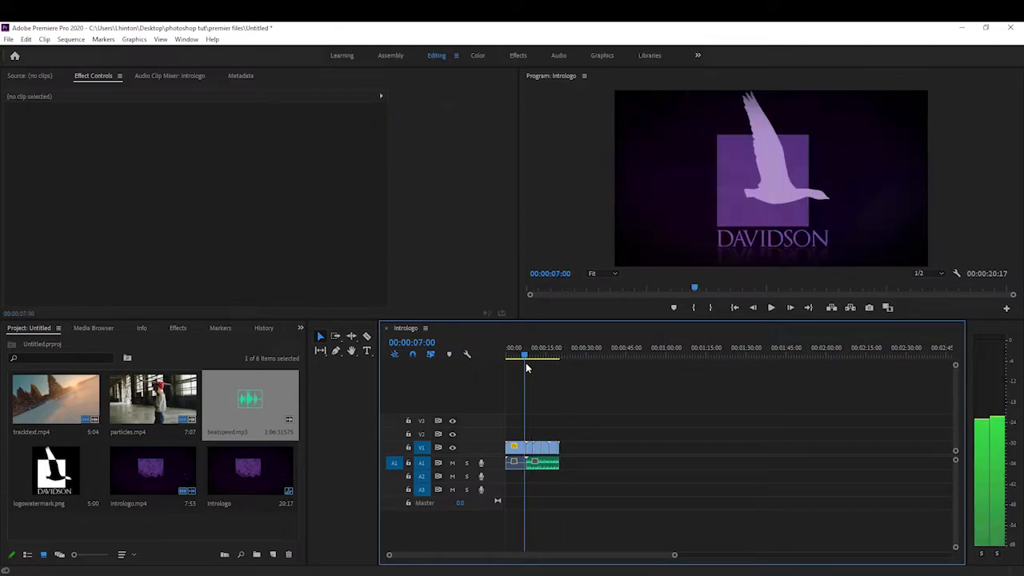
pyautogui.click(546, 470)
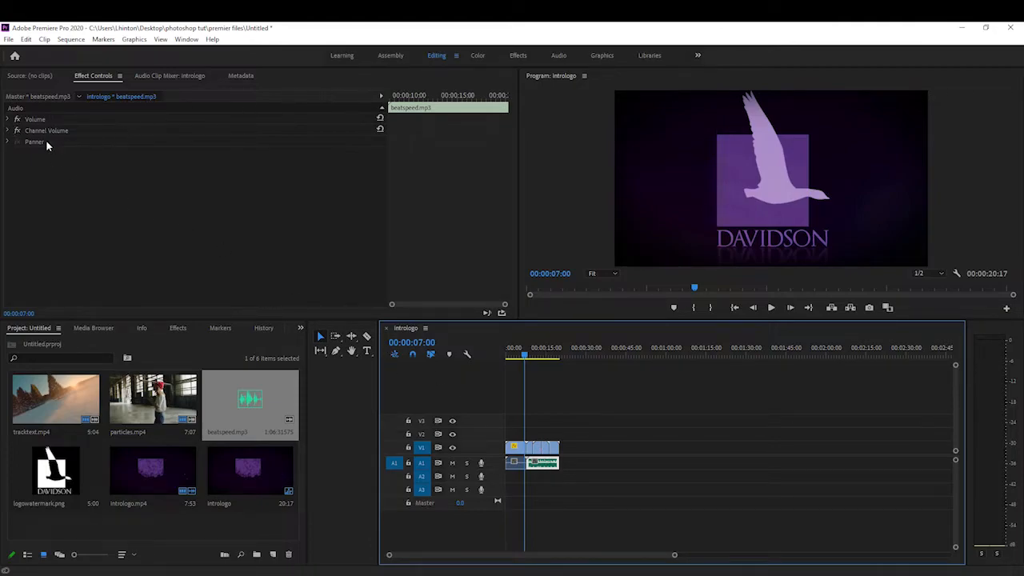
pyautogui.click(7, 120)
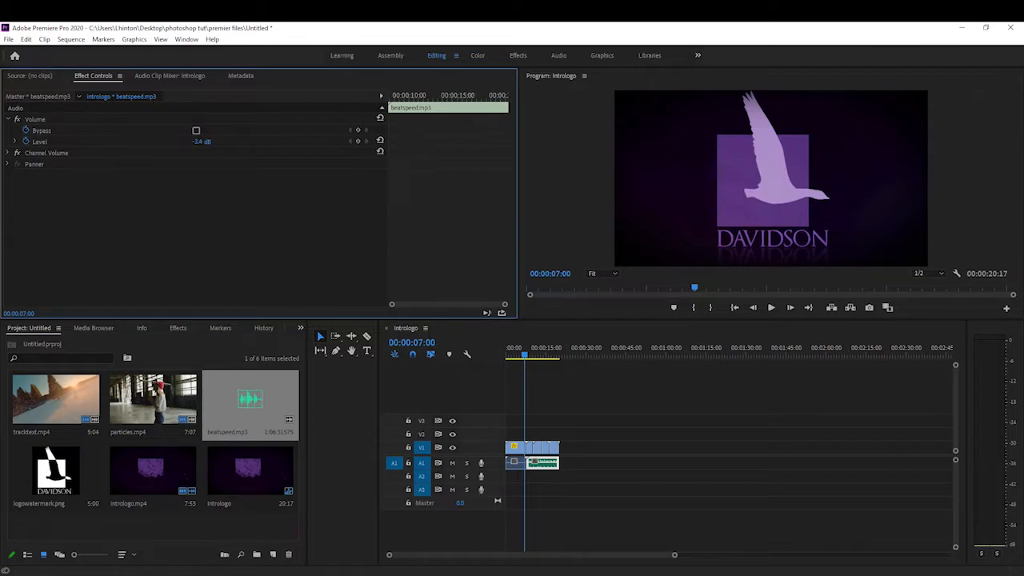
pyautogui.moveTo(201, 141); pyautogui.dragTo(212, 142)
# Adjust the audio gain of the beatspeed.mp3 clip by -2 dB
pyautogui.rightClick(548, 464)
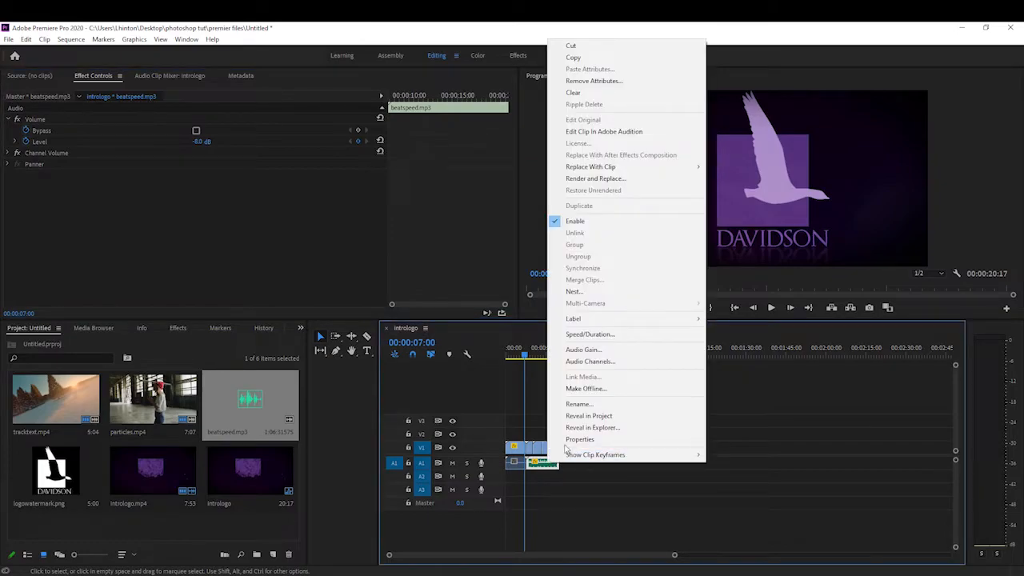
pyautogui.click(604, 350)
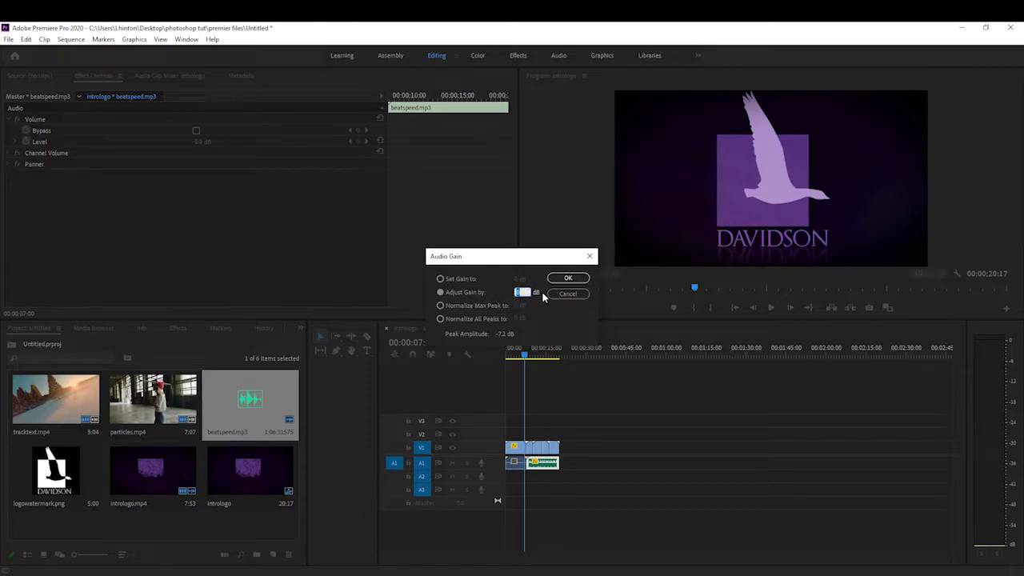
pyautogui.write('-2')
pyautogui.click(568, 278)
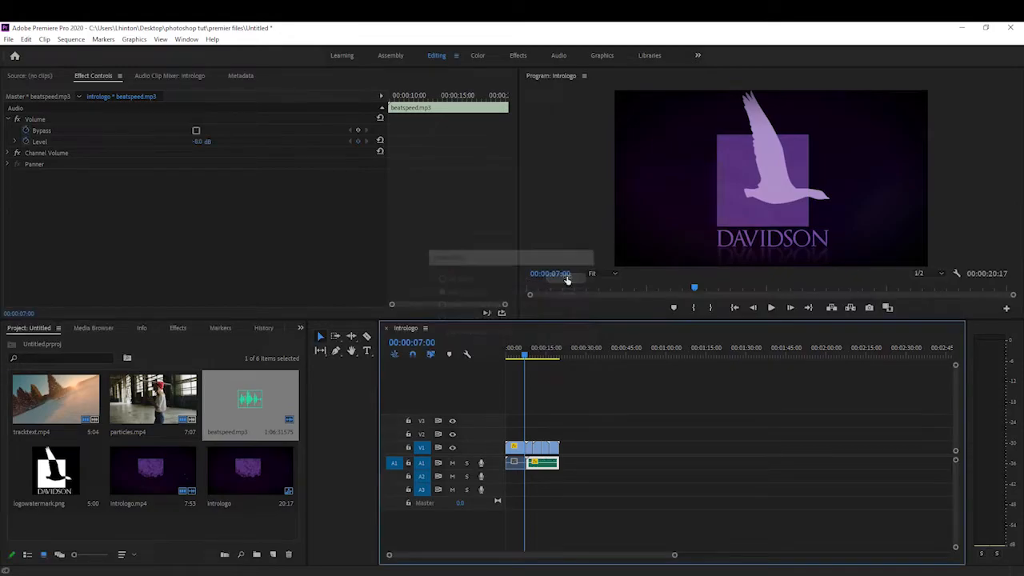
# Play back the music over the clips and the transition from the intro logo to check the new loudness
pyautogui.click(527, 356)
pyautogui.moveTo(527, 359); pyautogui.dragTo(528, 359)
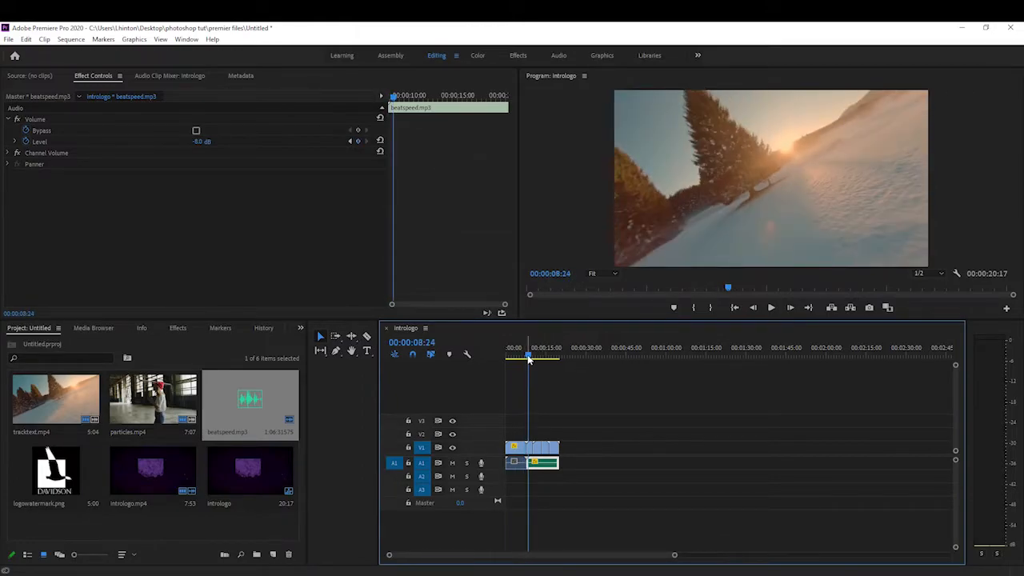
pyautogui.press('space')
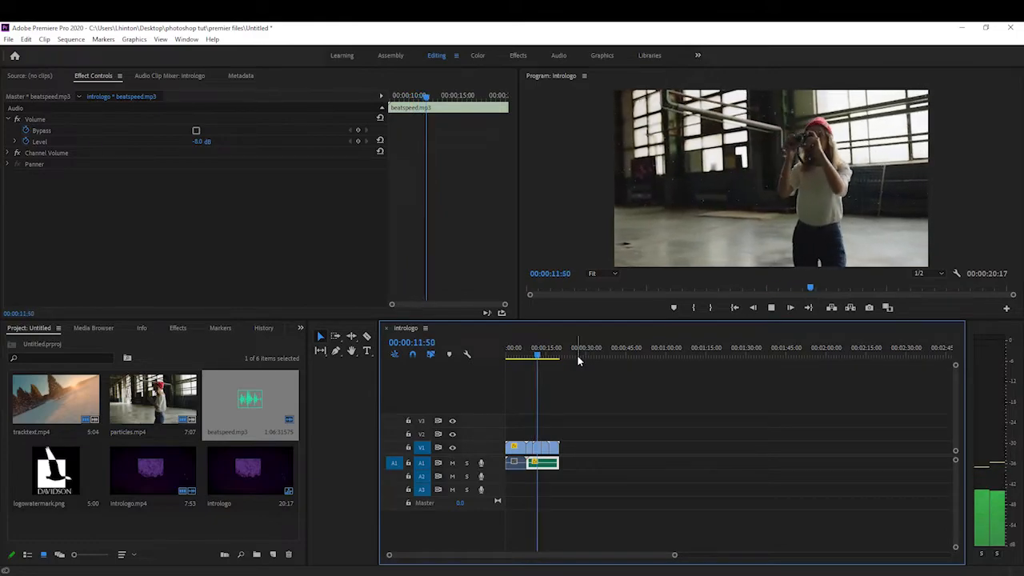
pyautogui.press('space')
pyautogui.click(7, 119)
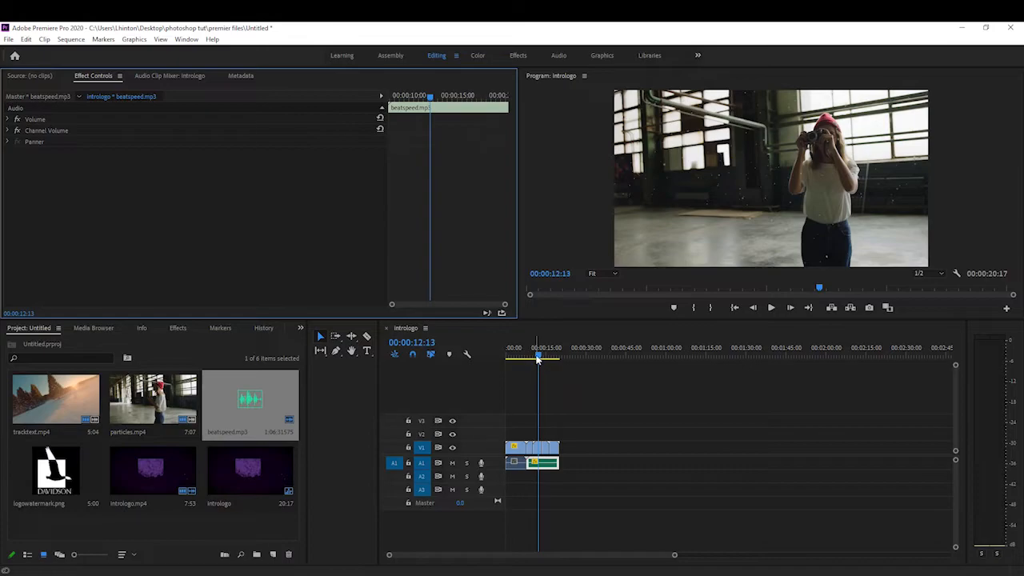
pyautogui.moveTo(538, 357); pyautogui.dragTo(522, 359)
pyautogui.press('space')
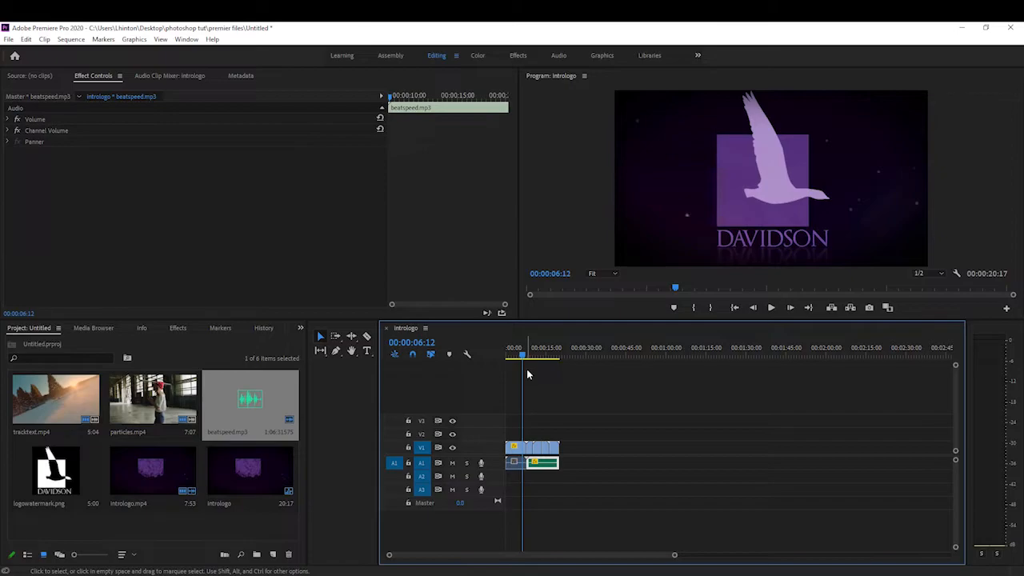
pyautogui.press('space')
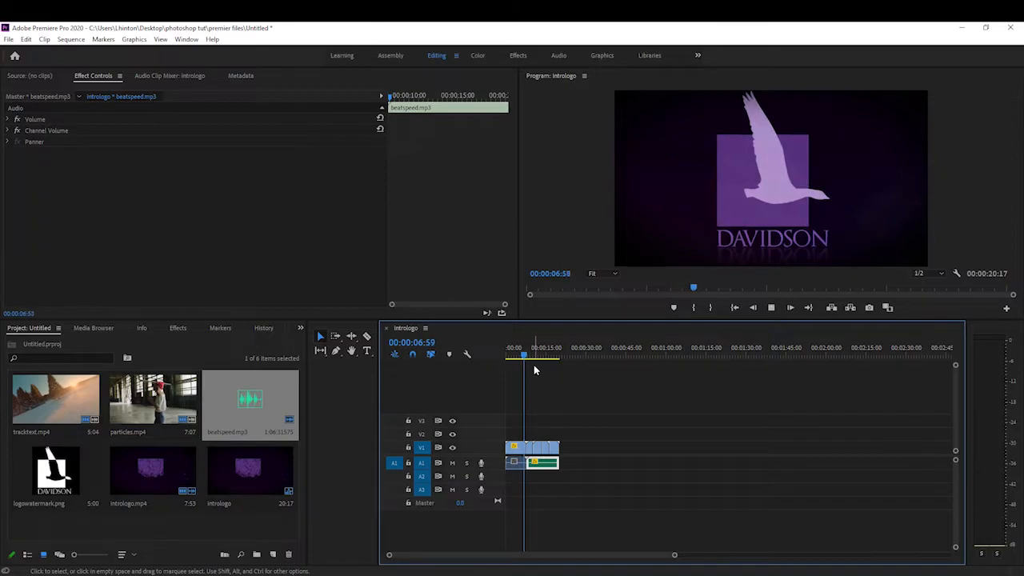
pyautogui.press('space')
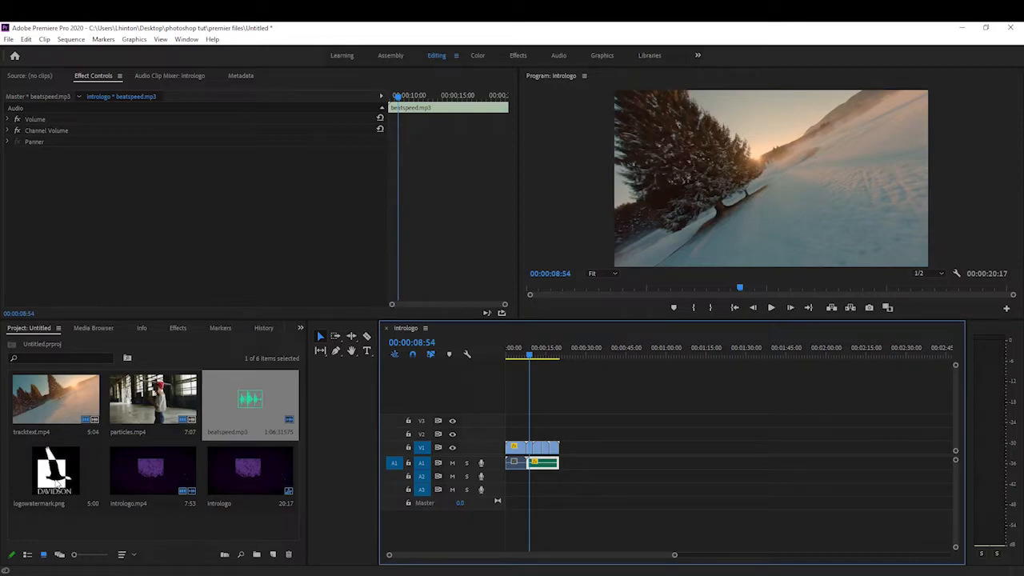
# Place logowatermark.png on video track V2 starting where the intro logo clip ends
pyautogui.moveTo(53, 483); pyautogui.dragTo(532, 436)
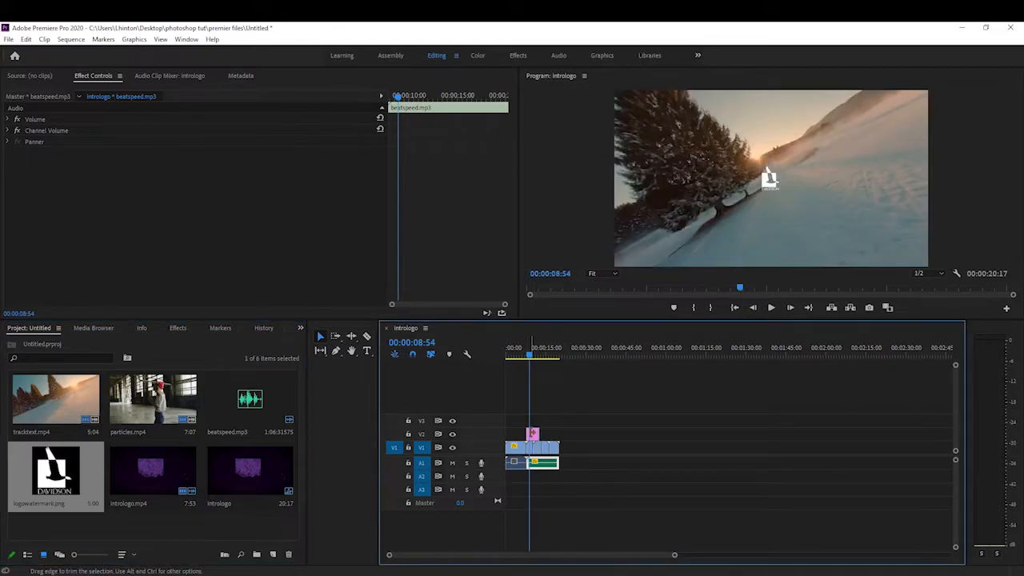
pyautogui.click(524, 359)
pyautogui.moveTo(524, 359); pyautogui.dragTo(526, 359)
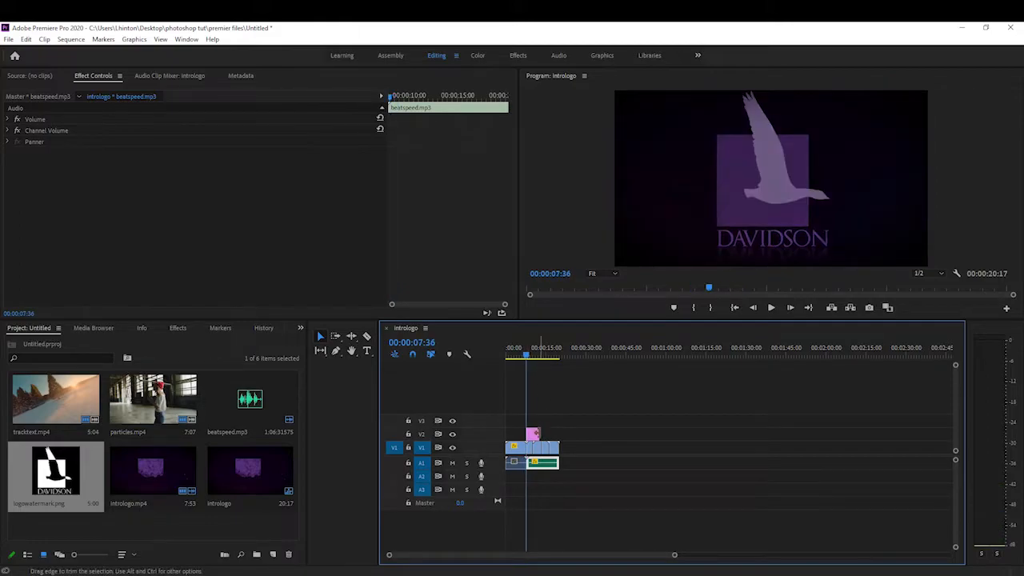
# Extend the logowatermark.png clip to the end of the sequence and play back the watermarked clips
pyautogui.moveTo(543, 433); pyautogui.dragTo(558, 434)
pyautogui.moveTo(527, 356); pyautogui.dragTo(526, 359)
pyautogui.press('space')
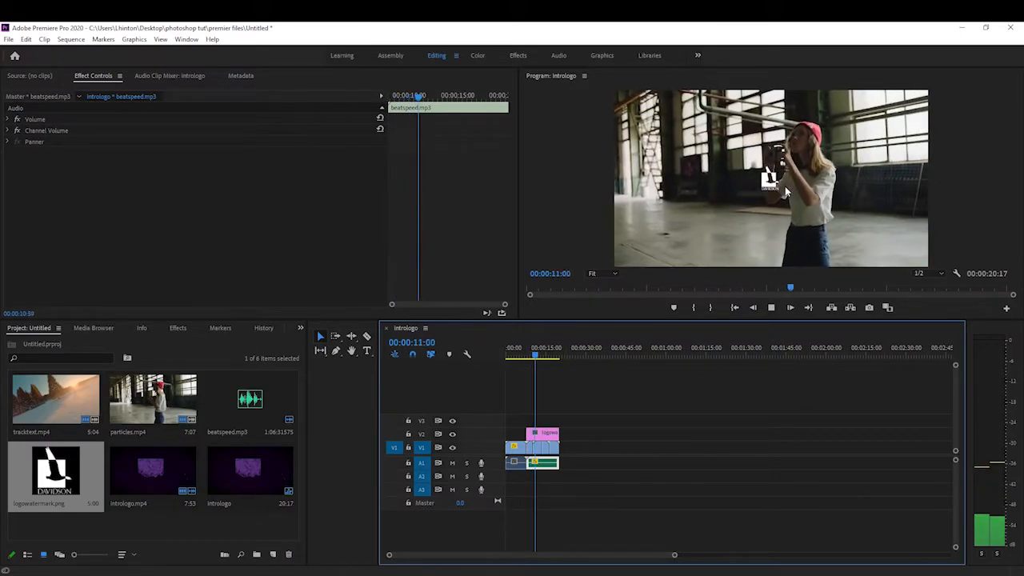
# Set the logowatermark.png clip's Position to 1814, 972 and check its placement over the other clips
pyautogui.press('space')
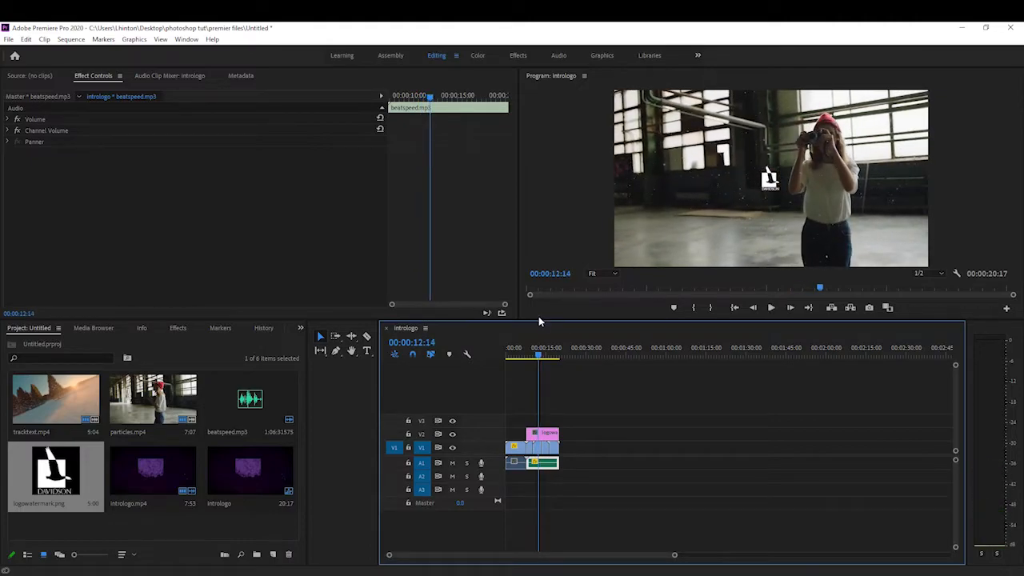
pyautogui.click(550, 436)
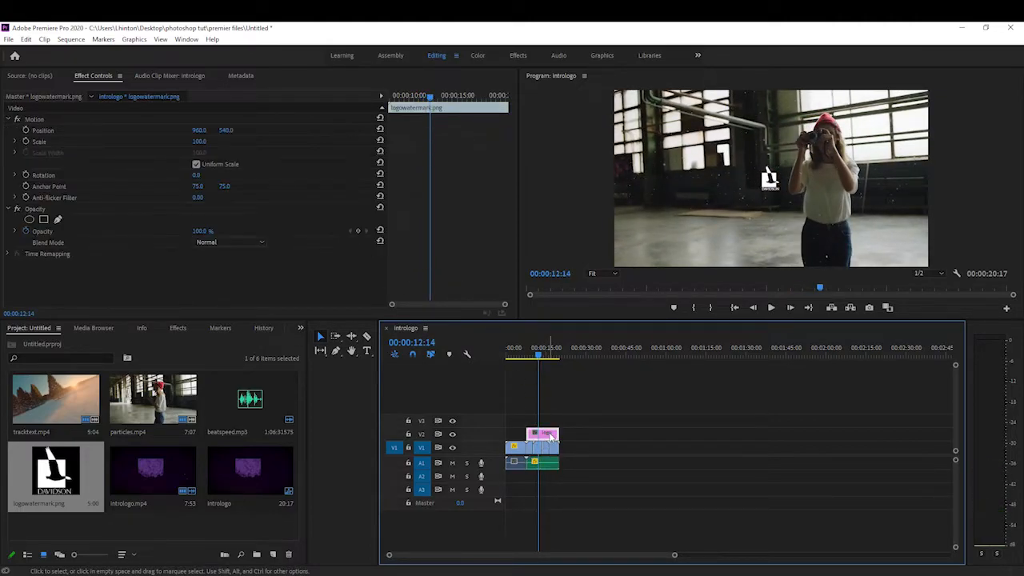
pyautogui.click(198, 131)
pyautogui.click(199, 131)
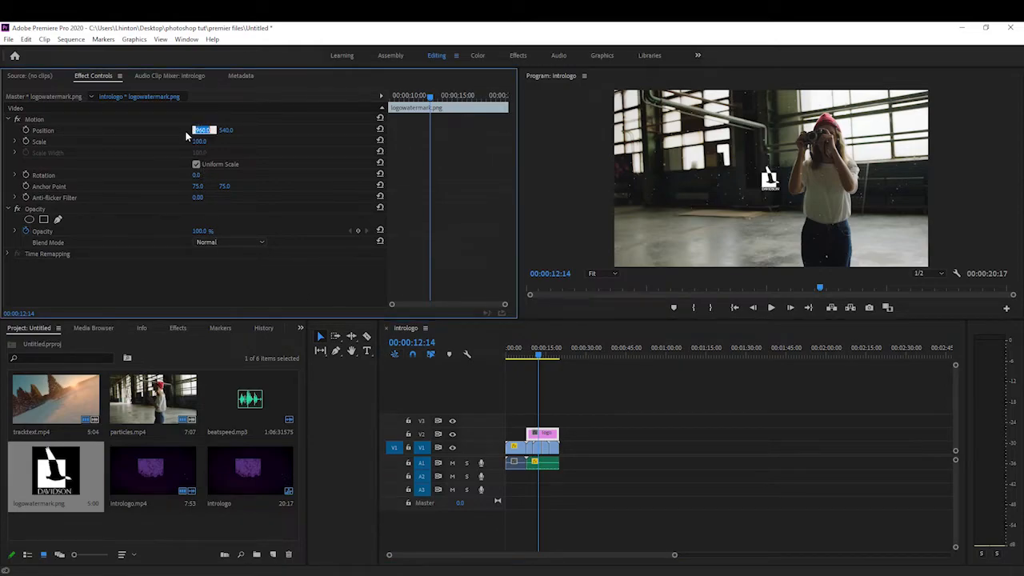
pyautogui.press('Return')
pyautogui.moveTo(226, 130); pyautogui.dragTo(576, 129)
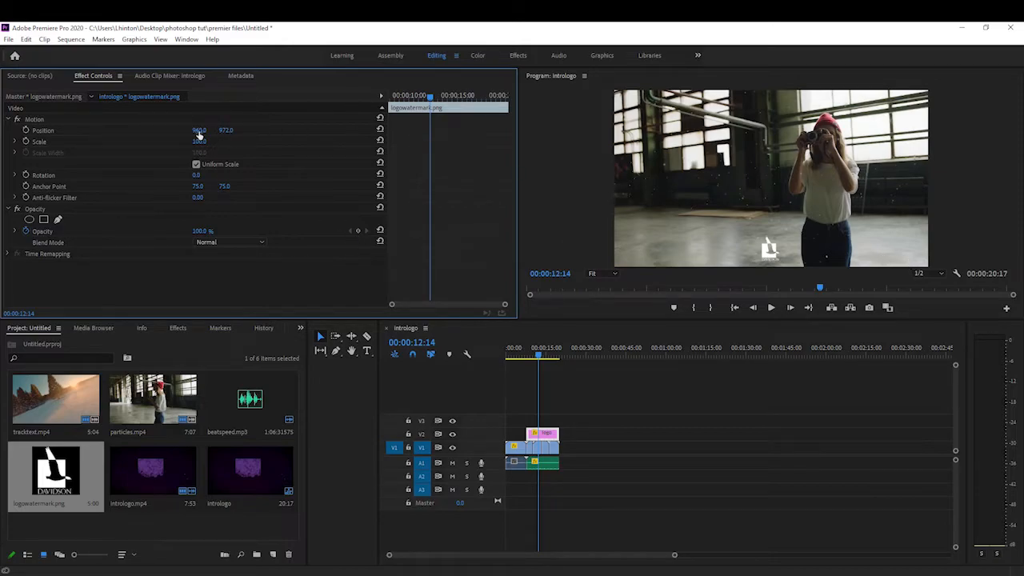
pyautogui.moveTo(199, 129); pyautogui.dragTo(874, 130)
pyautogui.moveTo(201, 130); pyautogui.dragTo(164, 130)
pyautogui.moveTo(538, 358)
pyautogui.mouseDown()
pyautogui.moveTo(501, 365)
pyautogui.moveTo(561, 353)
pyautogui.moveTo(549, 357)
pyautogui.mouseUp()
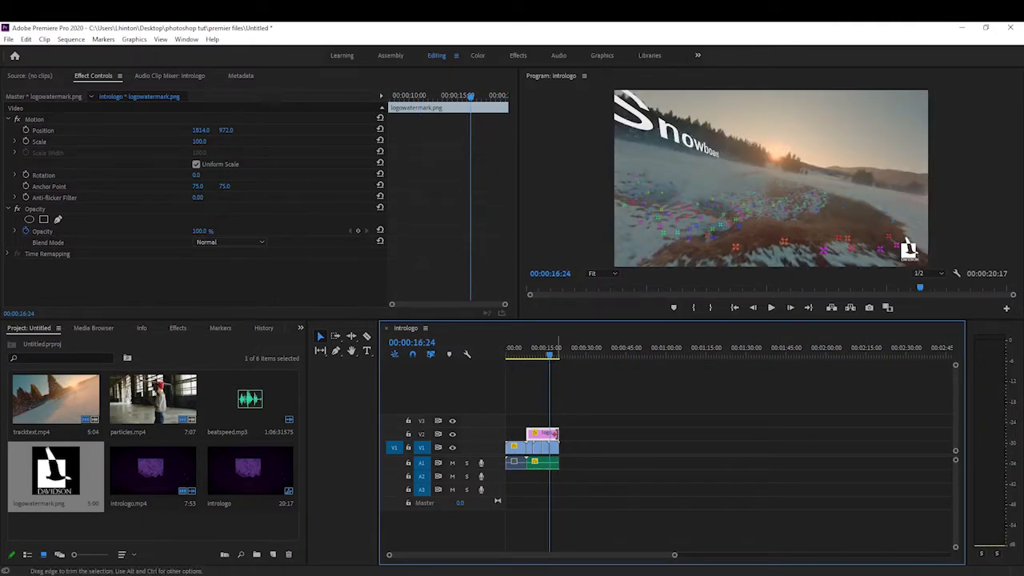
# Extend the logowatermark.png clip slightly past the last video clip and play back the end of the sequence
pyautogui.moveTo(562, 433); pyautogui.dragTo(566, 434)
pyautogui.moveTo(550, 360); pyautogui.dragTo(526, 364)
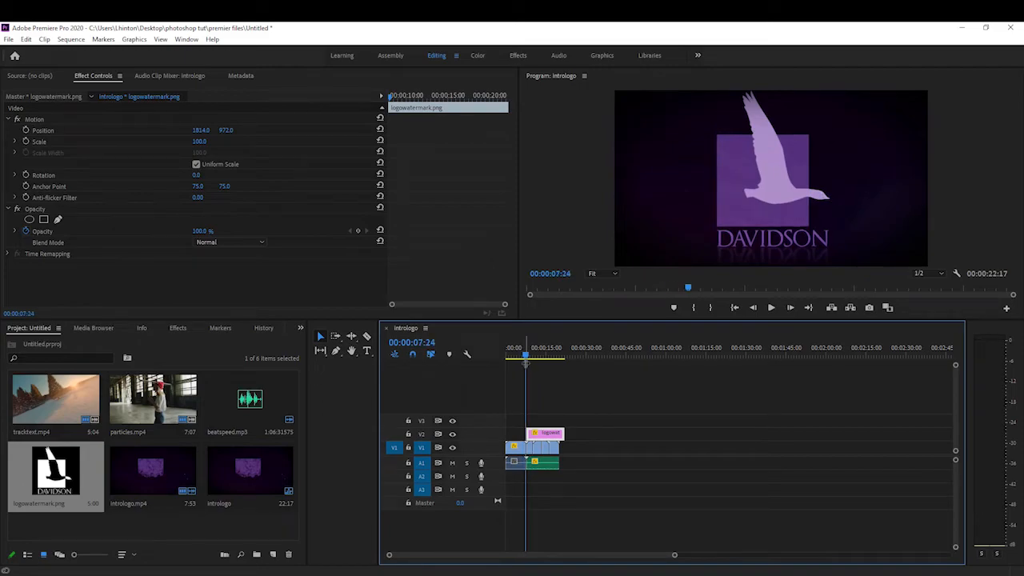
pyautogui.click(555, 449)
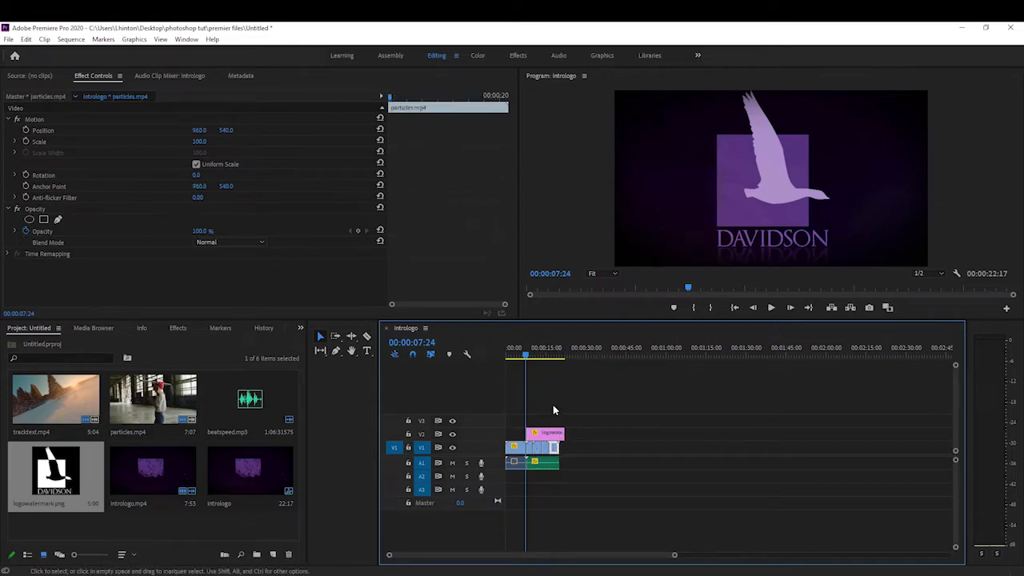
pyautogui.moveTo(525, 359); pyautogui.dragTo(551, 361)
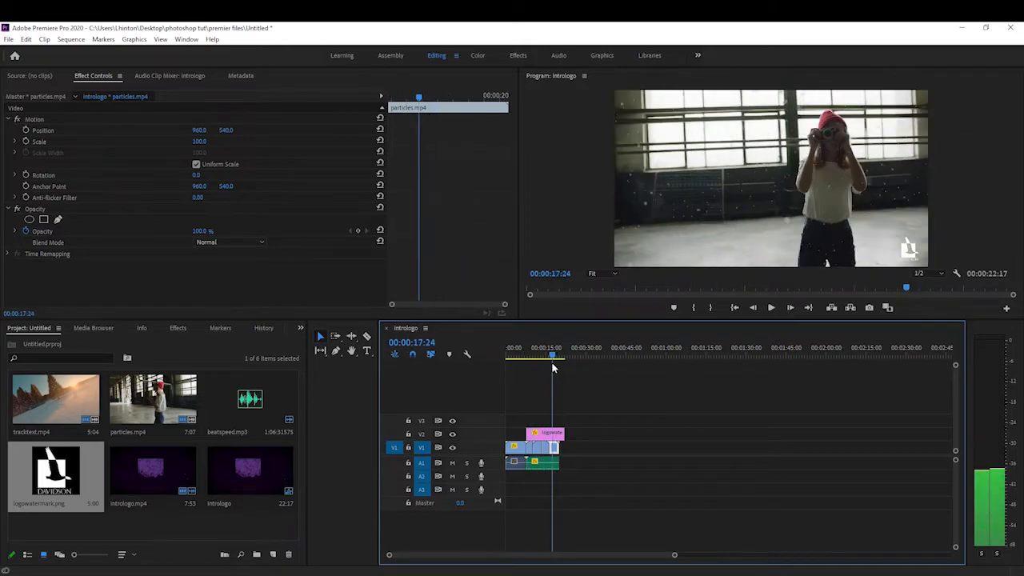
pyautogui.press('space')
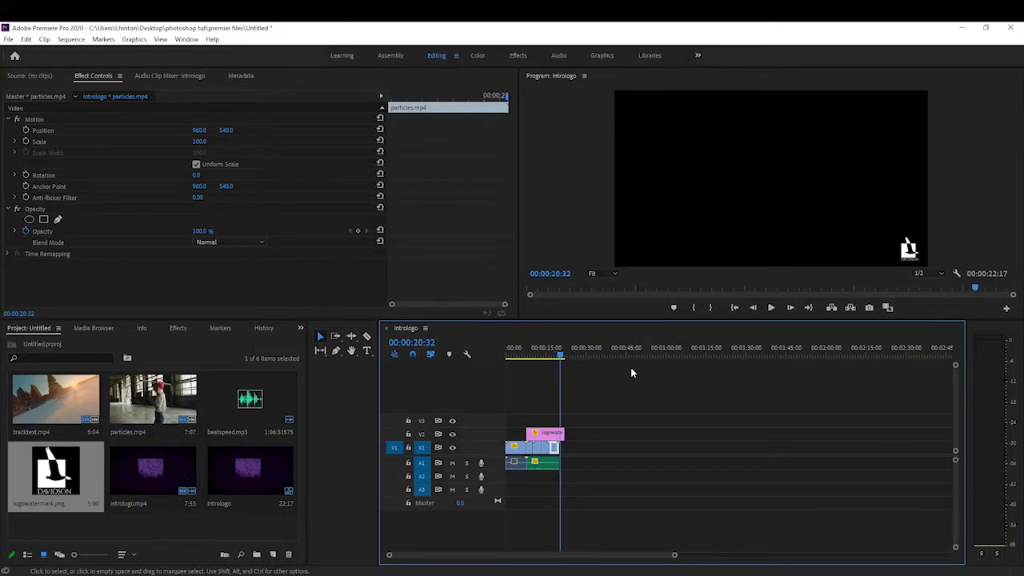
pyautogui.moveTo(560, 355); pyautogui.dragTo(557, 355)
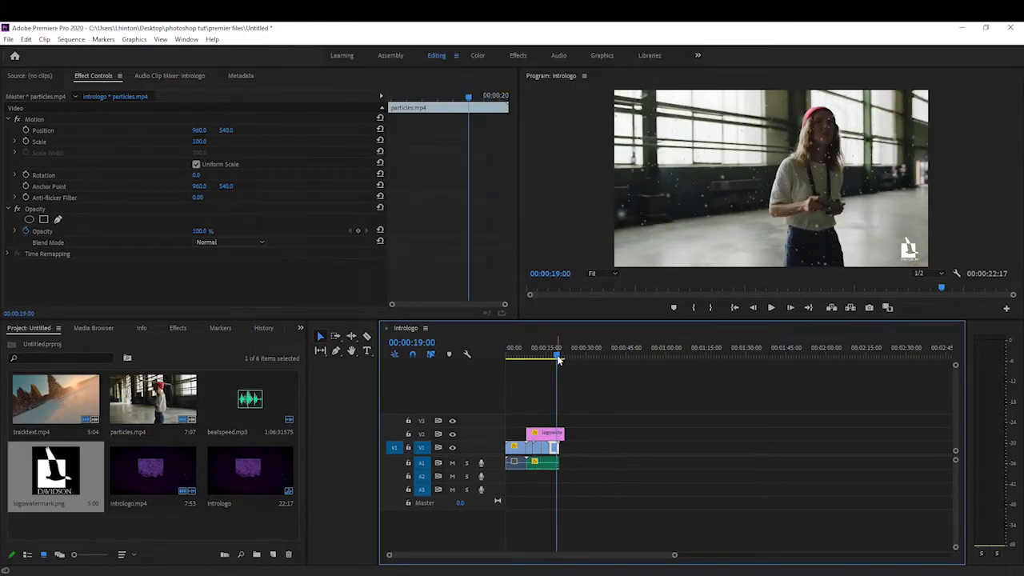
# Set the speed of the last particles.mp4 clip on V1 to 50%
pyautogui.rightClick(556, 449)
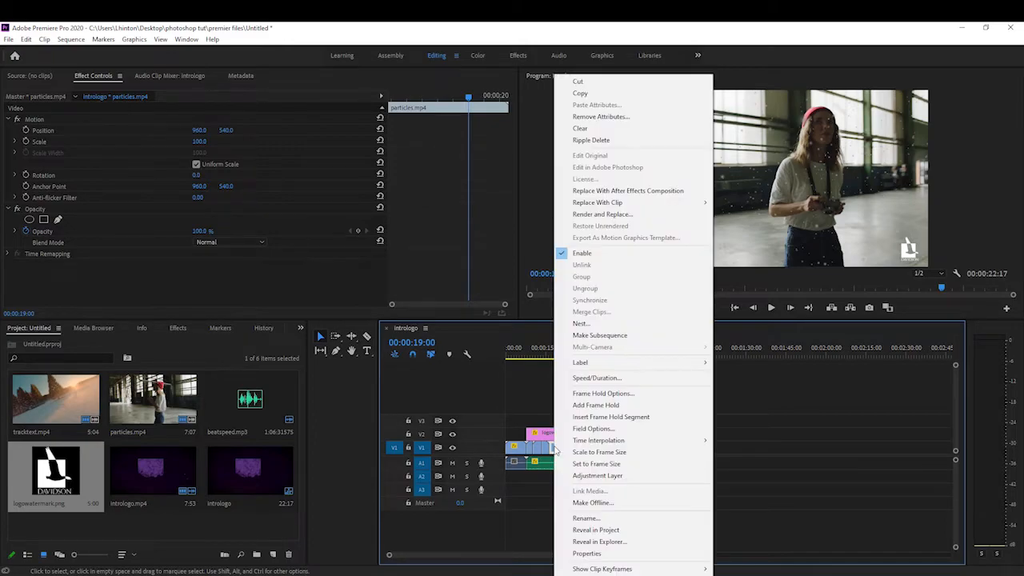
pyautogui.click(596, 377)
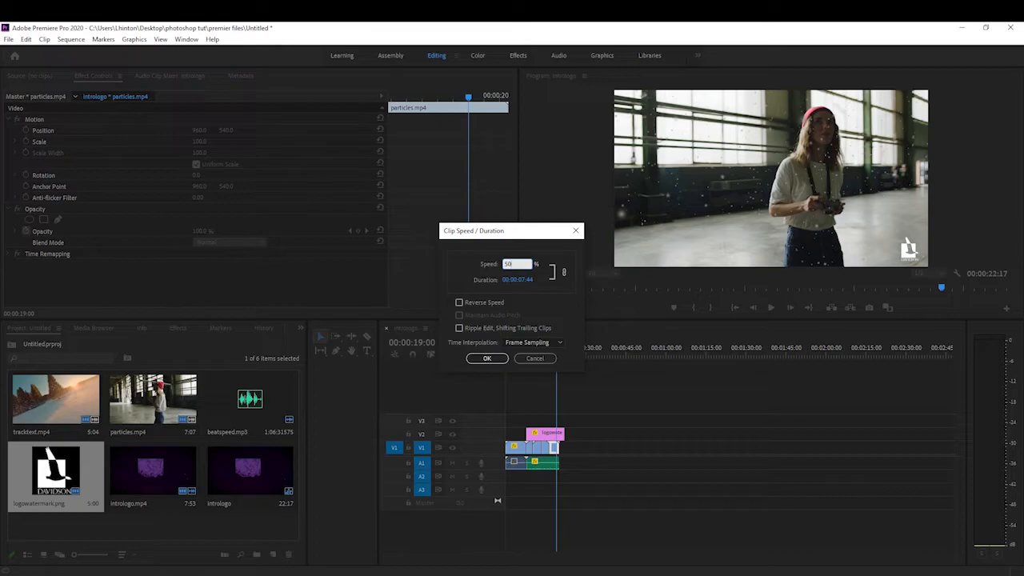
pyautogui.click(489, 359)
pyautogui.click(495, 359)
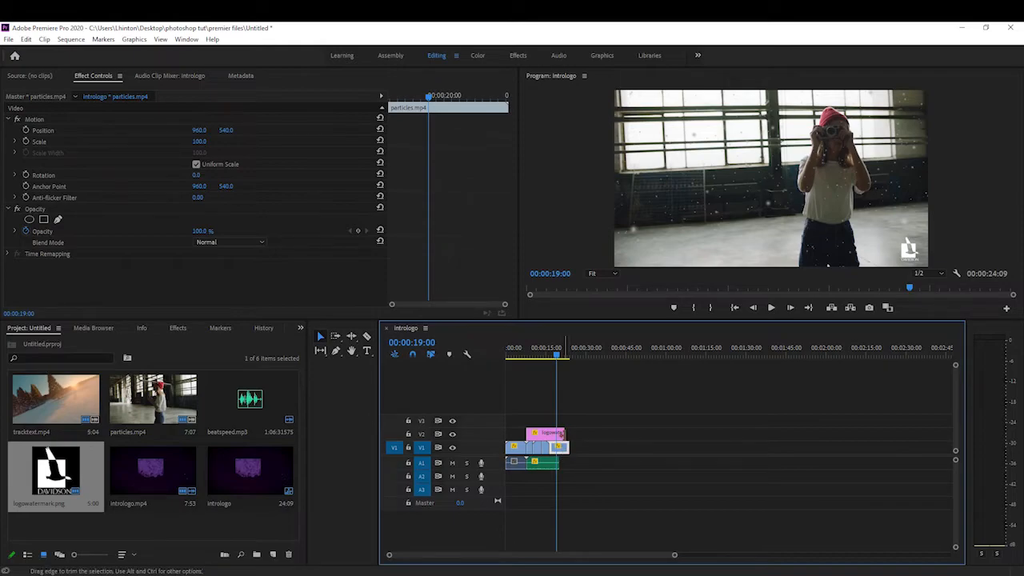
# Extend the logowatermark.png clip past the slowed particles.mp4 clip to 00:00:25:53 and play back that section
pyautogui.moveTo(564, 432)
pyautogui.mouseDown()
pyautogui.moveTo(579, 432)
pyautogui.moveTo(569, 433)
pyautogui.mouseUp()
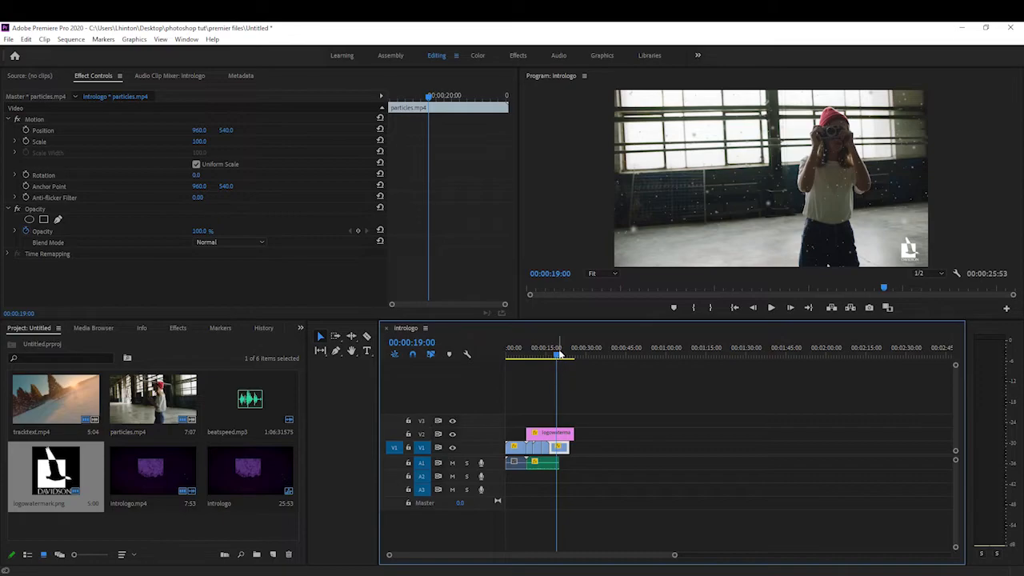
pyautogui.moveTo(558, 359)
pyautogui.mouseDown()
pyautogui.moveTo(533, 361)
pyautogui.moveTo(550, 370)
pyautogui.mouseUp()
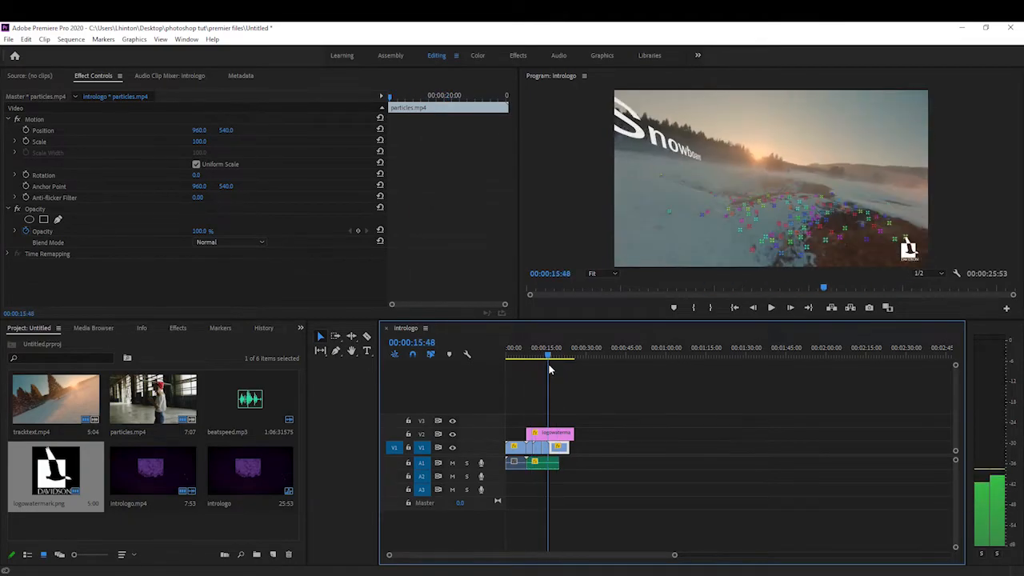
pyautogui.press('space')
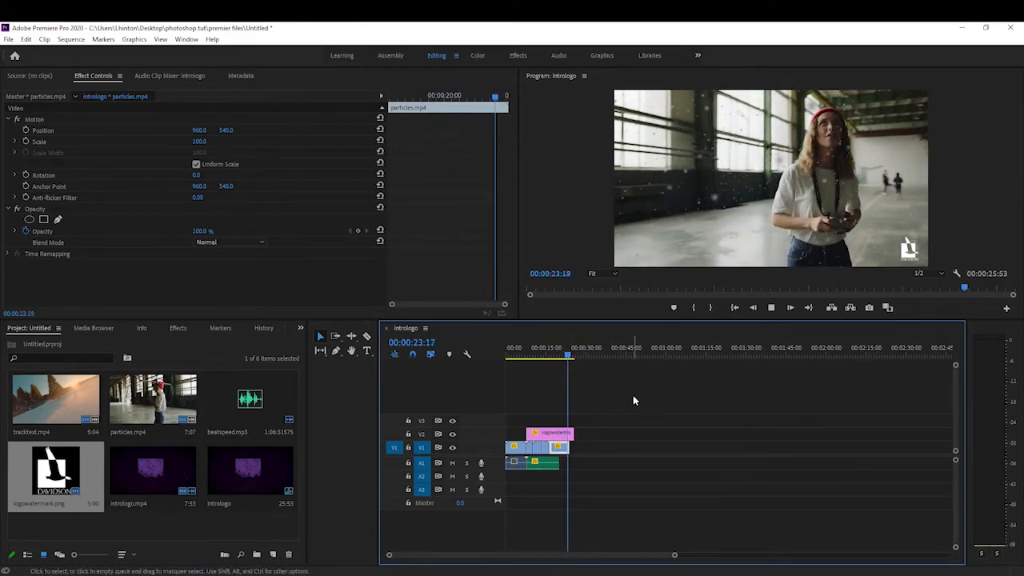
pyautogui.press('space')
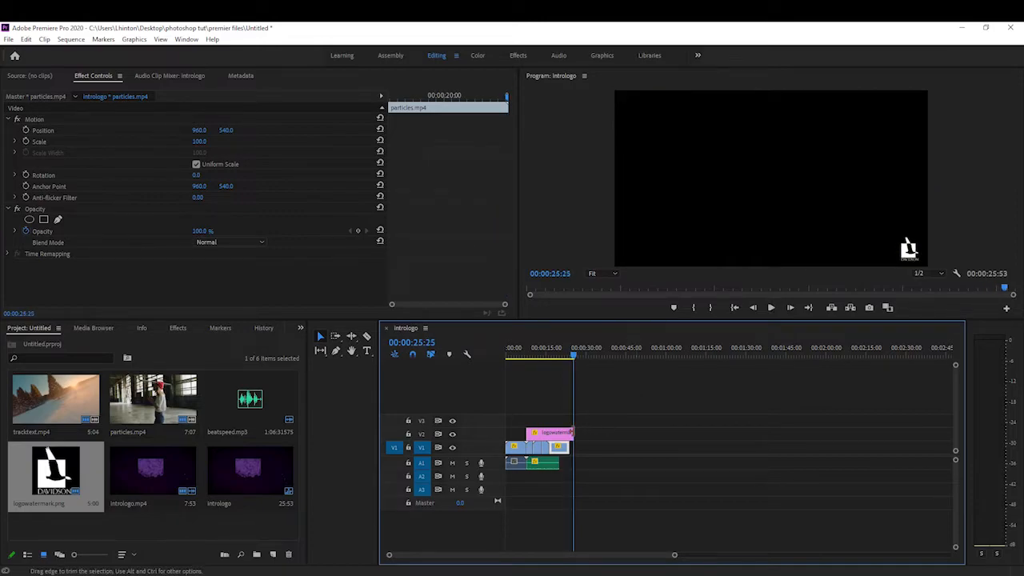
# Replace the shortened music on A1 with the full beatspeed.mp3, starting where the intro logo clip ends
pyautogui.click(543, 467)
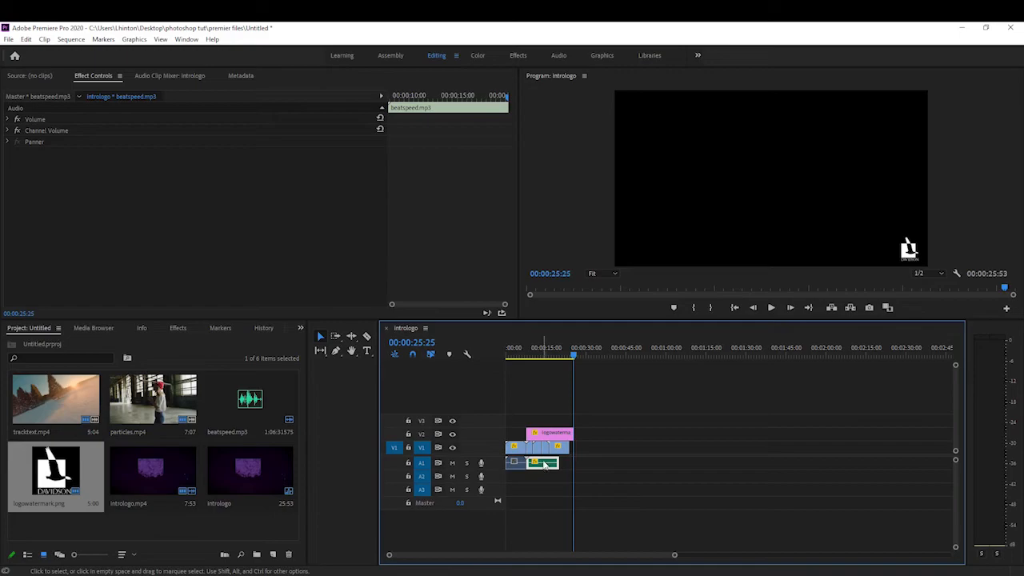
pyautogui.press('Delete')
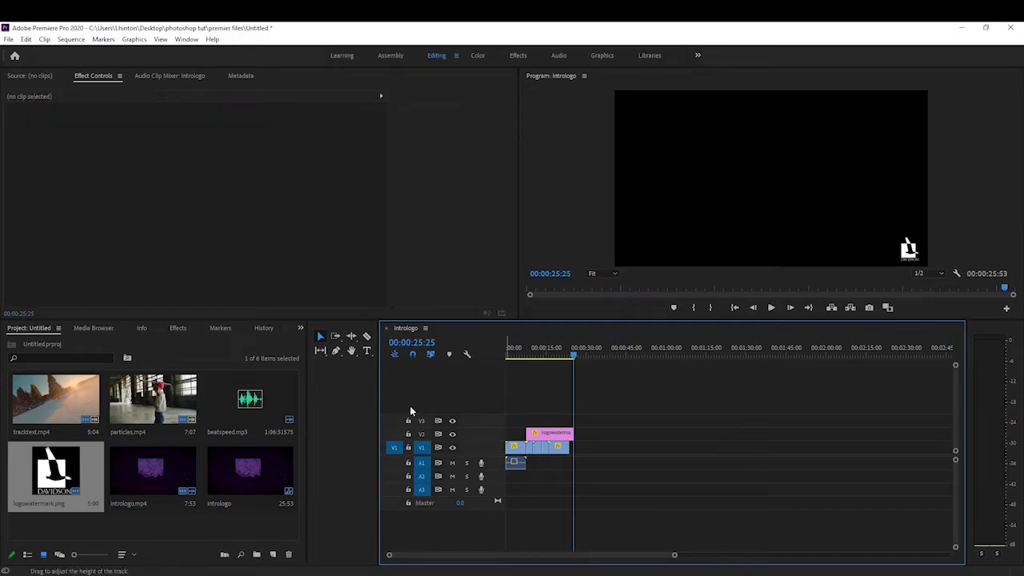
pyautogui.moveTo(259, 403); pyautogui.dragTo(530, 463)
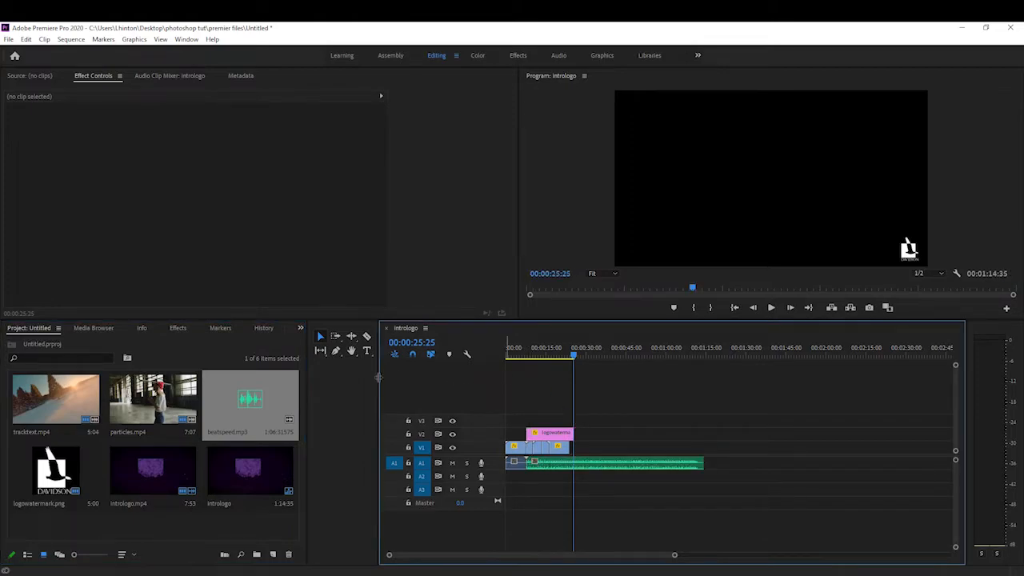
# Cut the beatspeed.mp3 clip at 00:00:25:36 and delete the part after the cut
pyautogui.click(573, 357)
pyautogui.click(366, 337)
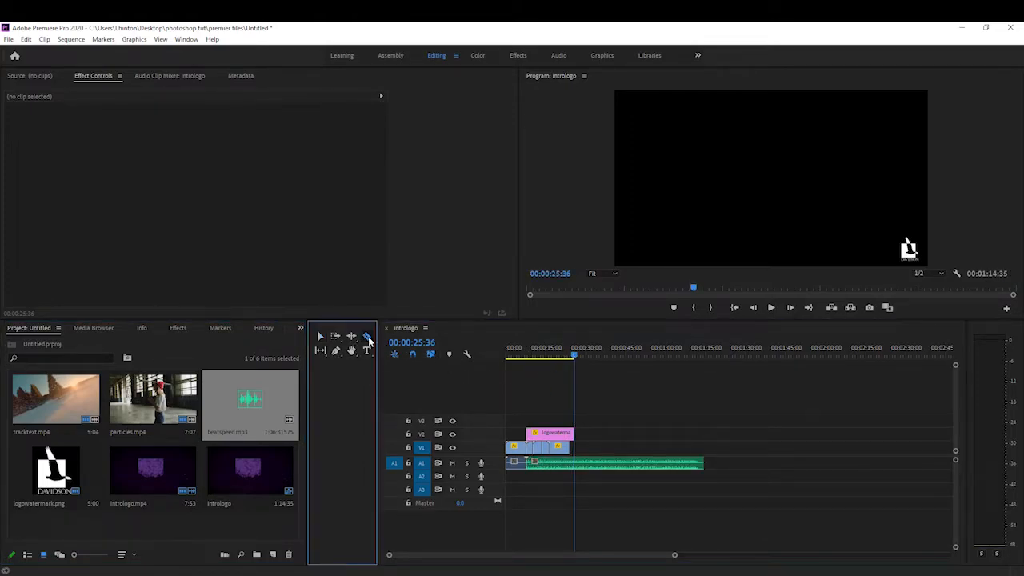
pyautogui.click(578, 463)
pyautogui.click(320, 336)
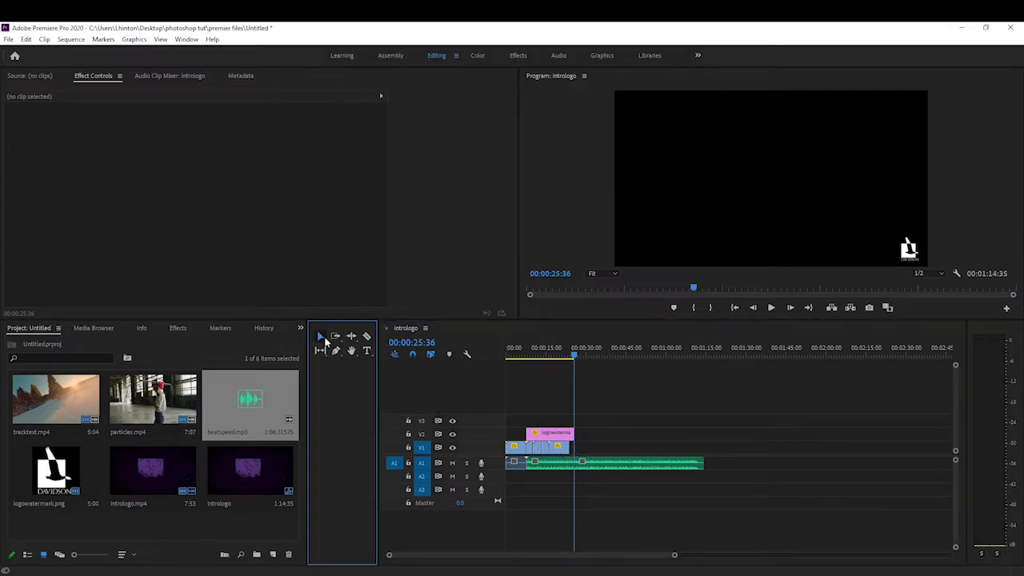
pyautogui.click(638, 465)
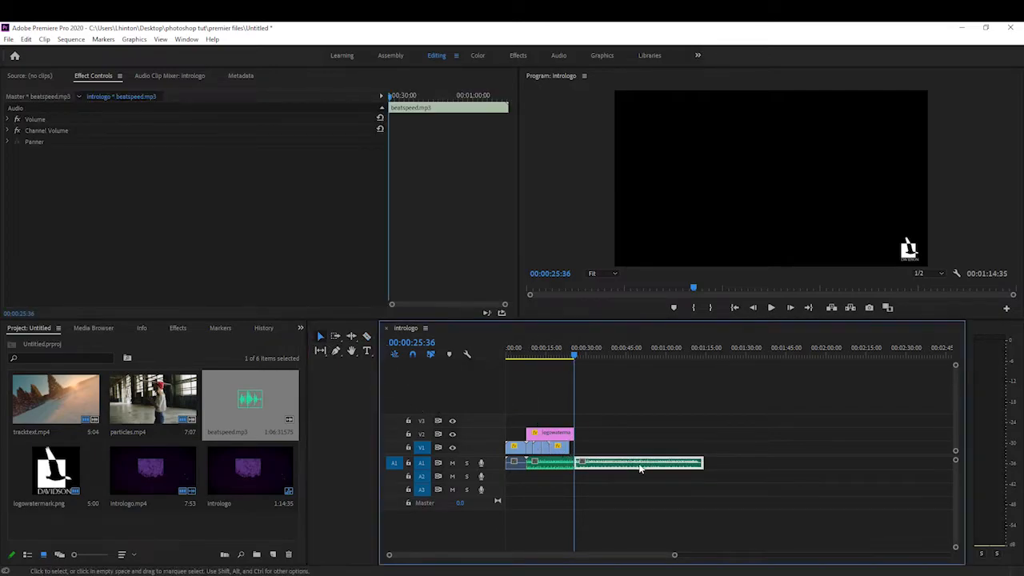
pyautogui.press('Delete')
# Adjust the audio gain of the trimmed beatspeed.mp3 clip by -2 dB
pyautogui.rightClick(554, 471)
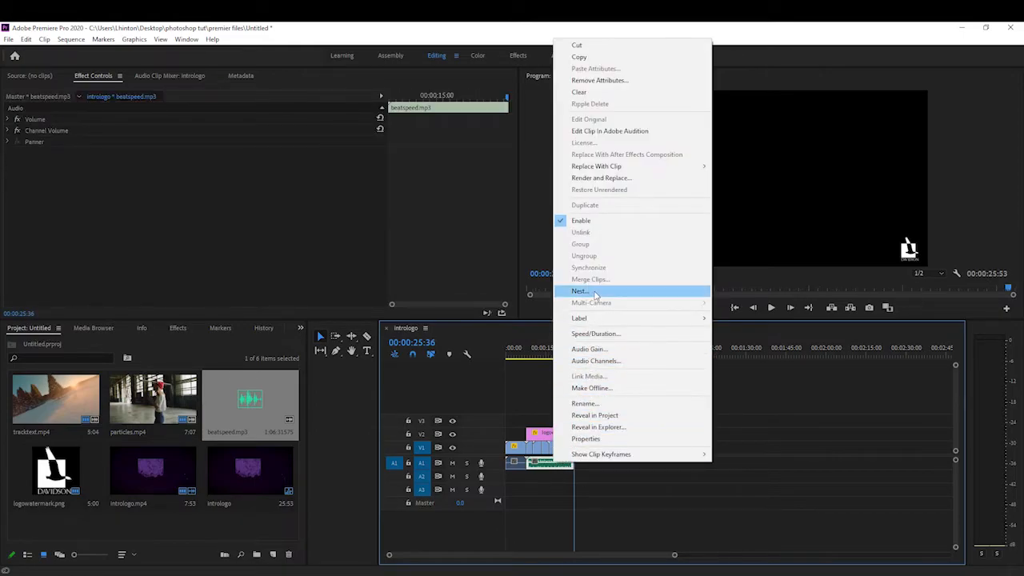
pyautogui.click(592, 349)
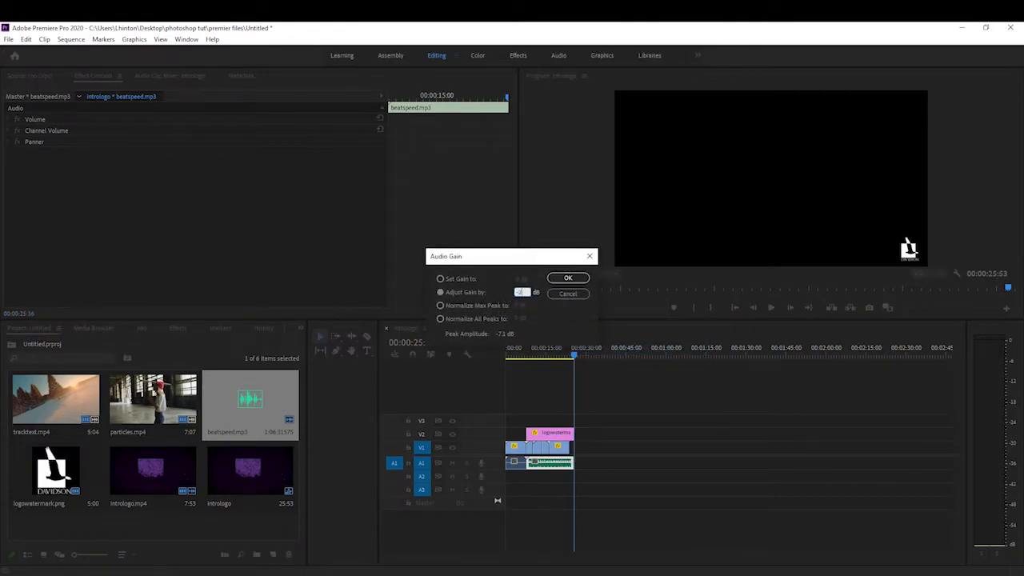
pyautogui.press('Return')
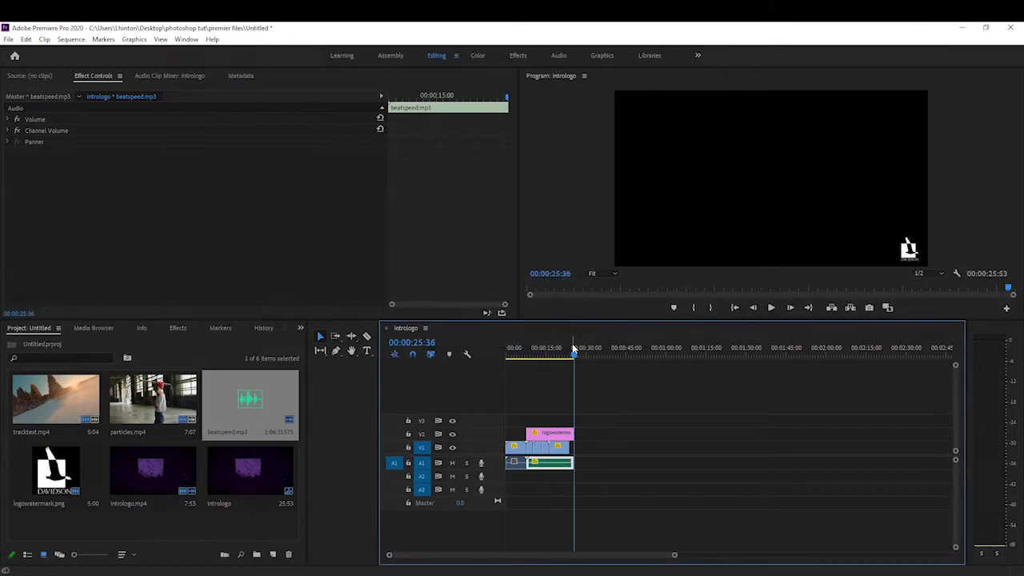
# Play back the watermarked clips with the new music and replay the ending
pyautogui.click(542, 357)
pyautogui.moveTo(541, 358)
pyautogui.mouseDown()
pyautogui.moveTo(523, 359)
pyautogui.moveTo(534, 357)
pyautogui.mouseUp()
pyautogui.press('space')
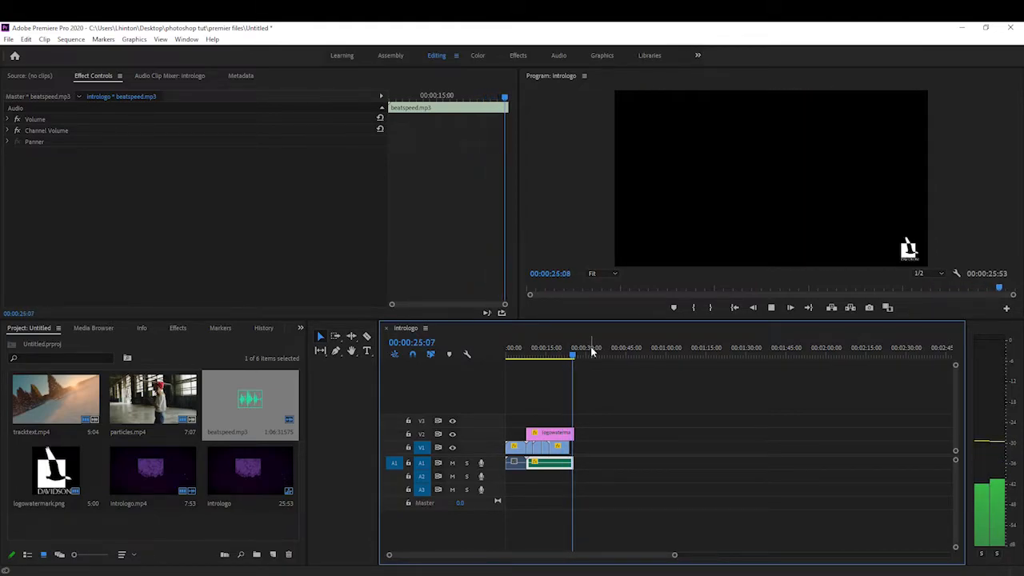
pyautogui.moveTo(575, 355); pyautogui.dragTo(568, 355)
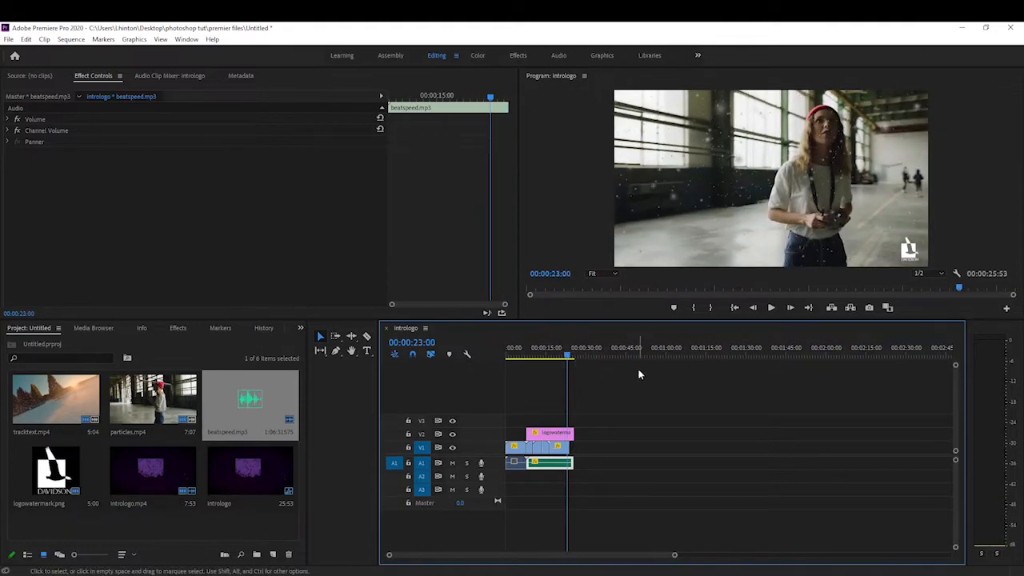
pyautogui.press('space')
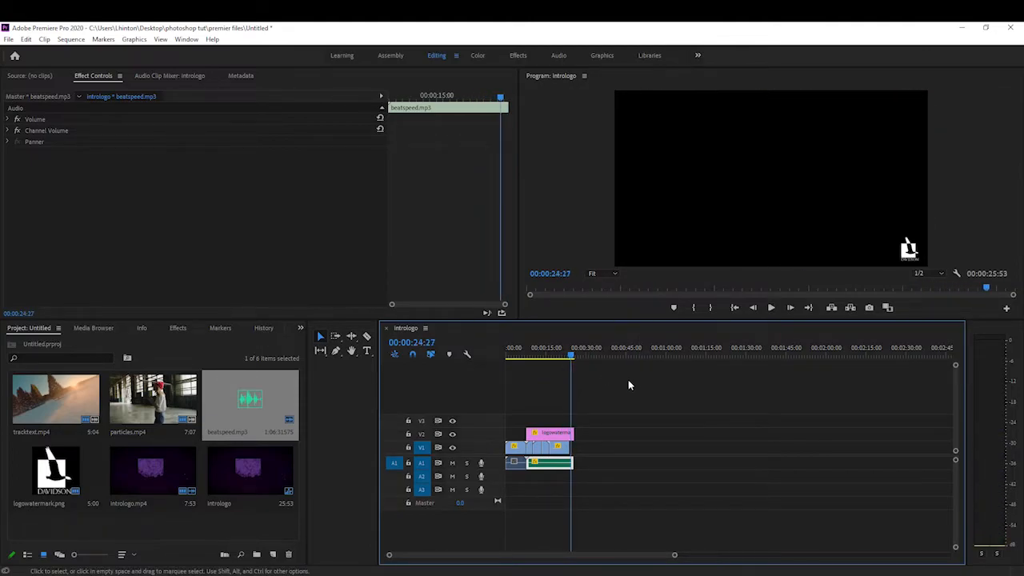
# Apply the default transition to the end of the last particles.mp4 clip on V1
pyautogui.moveTo(571, 359); pyautogui.dragTo(550, 357)
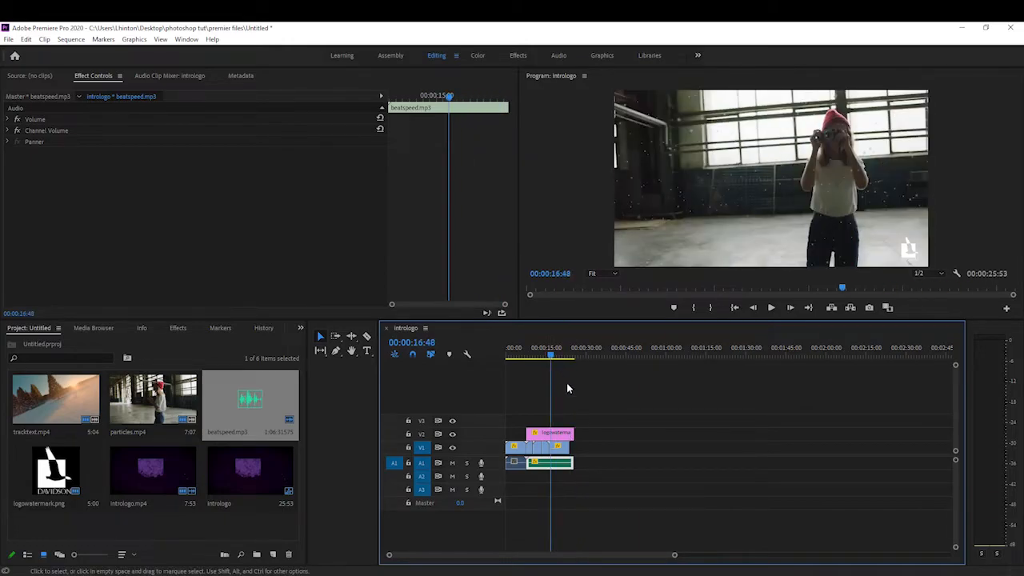
pyautogui.click(572, 446)
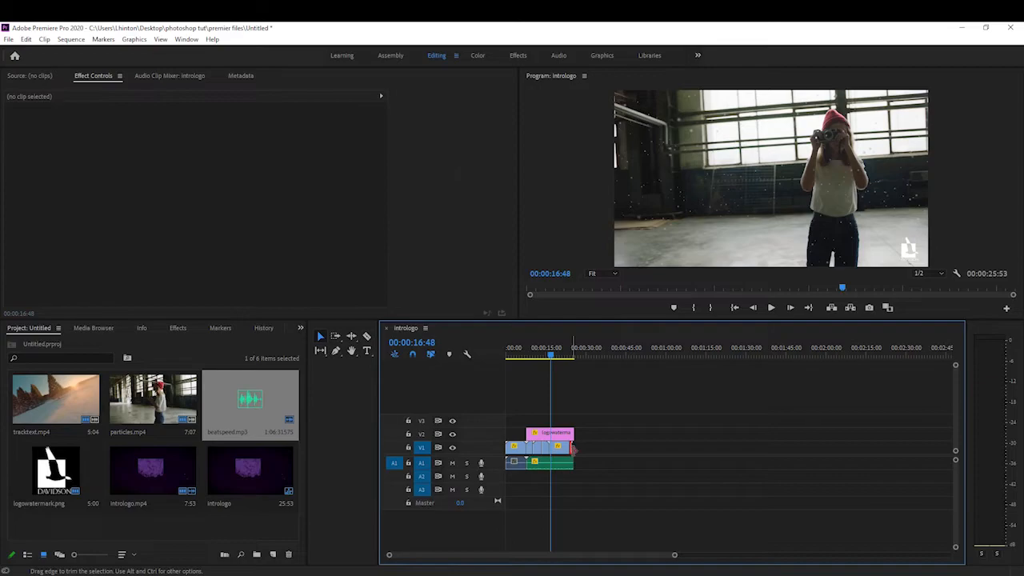
pyautogui.rightClick(572, 447)
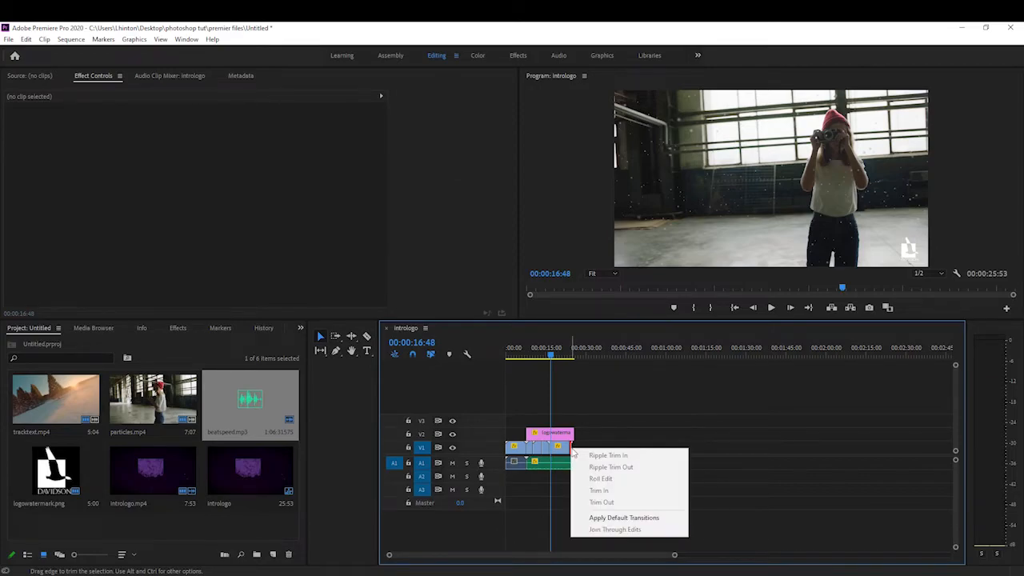
pyautogui.click(651, 517)
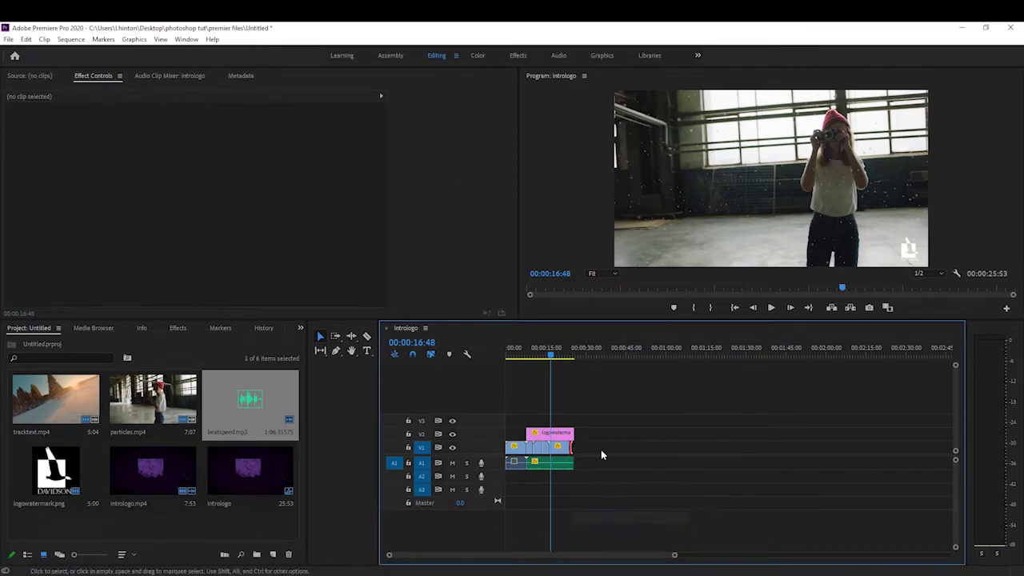
# Play back the last clip through its closing transition
pyautogui.click(557, 356)
pyautogui.moveTo(556, 356); pyautogui.dragTo(564, 360)
pyautogui.press('space')
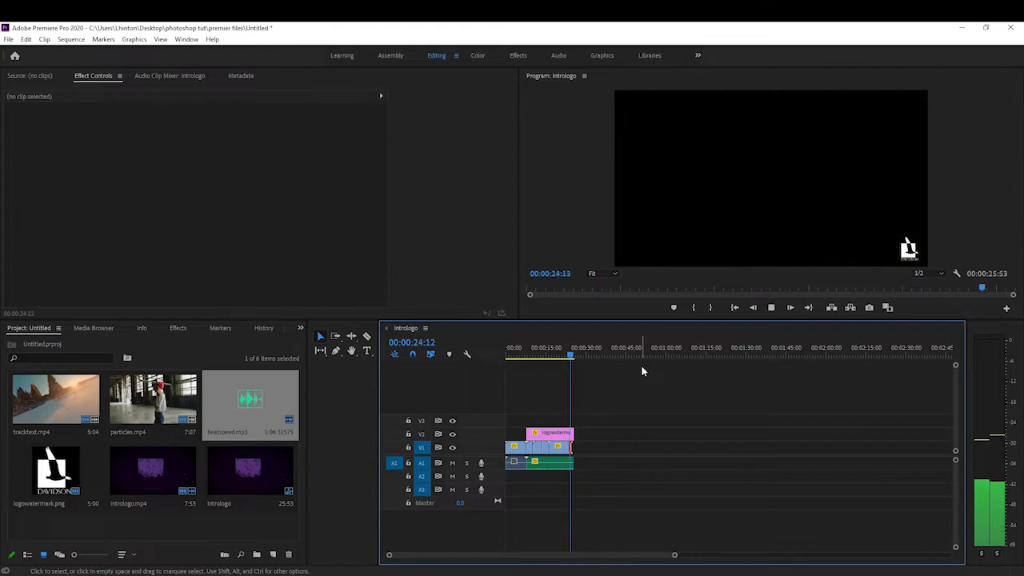
pyautogui.press('space')
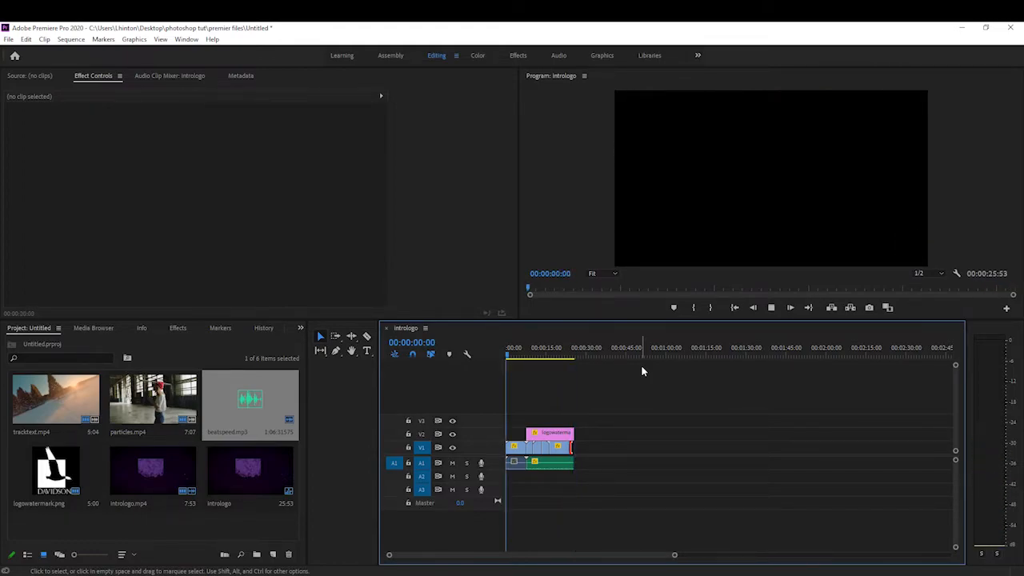
# Apply the default transition to the end of the logowatermark clip on V2 and play back the ending
pyautogui.press('space')
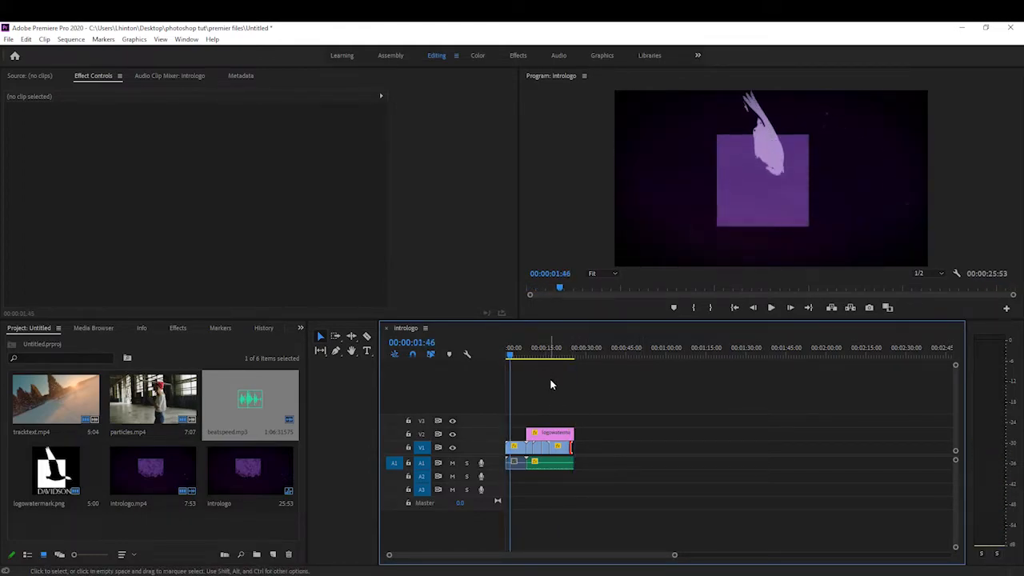
pyautogui.rightClick(576, 433)
pyautogui.click(623, 502)
pyautogui.moveTo(511, 354); pyautogui.dragTo(565, 367)
pyautogui.press('space')
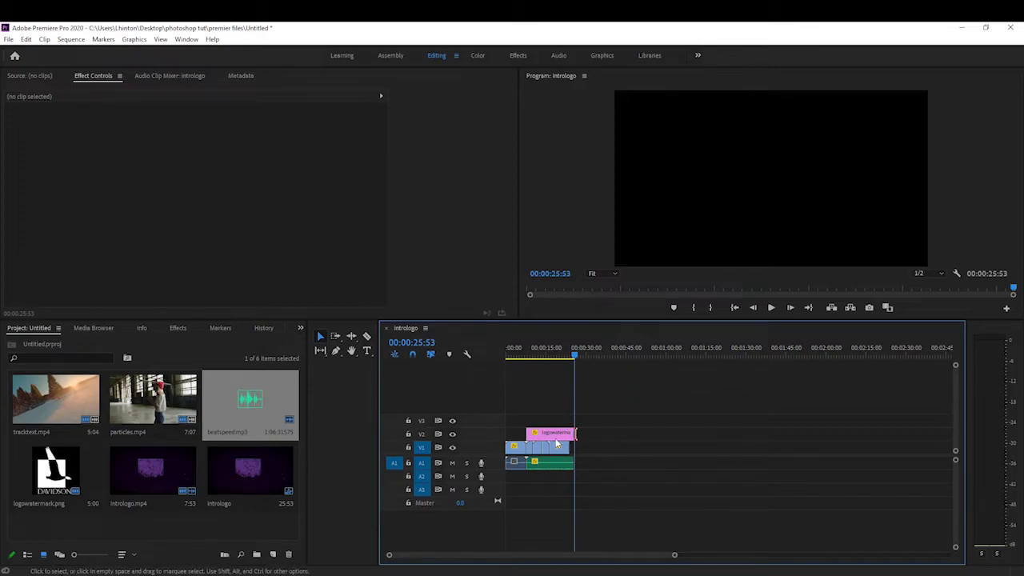
# Nudge the beatspeed.mp3 clip on A1 by one frame and scrub through the watermark's closing fade
pyautogui.click(559, 469)
pyautogui.moveTo(559, 469); pyautogui.dragTo(564, 470)
pyautogui.moveTo(564, 469); pyautogui.dragTo(573, 468)
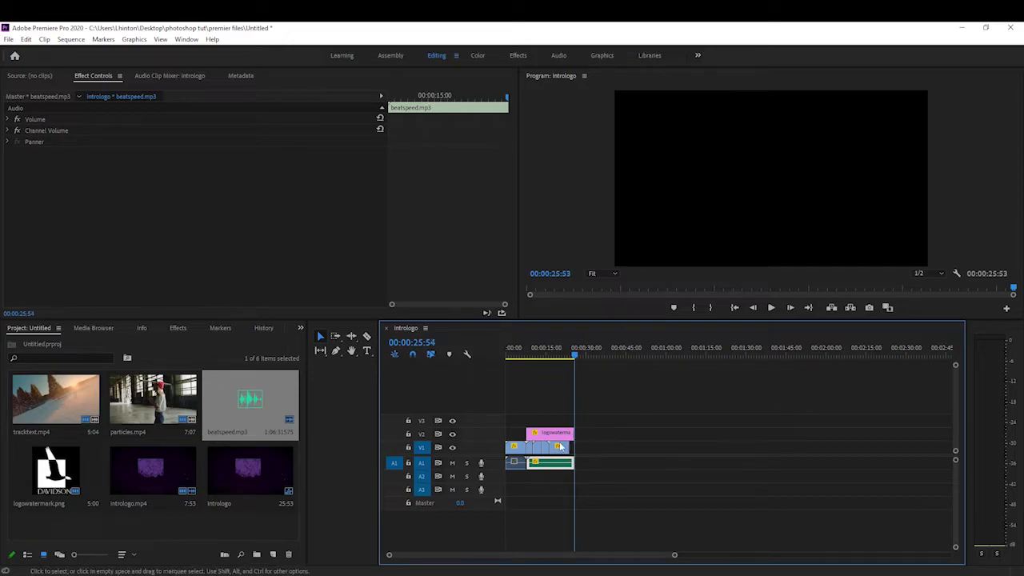
pyautogui.moveTo(555, 466); pyautogui.dragTo(559, 468)
pyautogui.moveTo(575, 355)
pyautogui.mouseDown()
pyautogui.moveTo(508, 354)
pyautogui.moveTo(576, 359)
pyautogui.mouseUp()
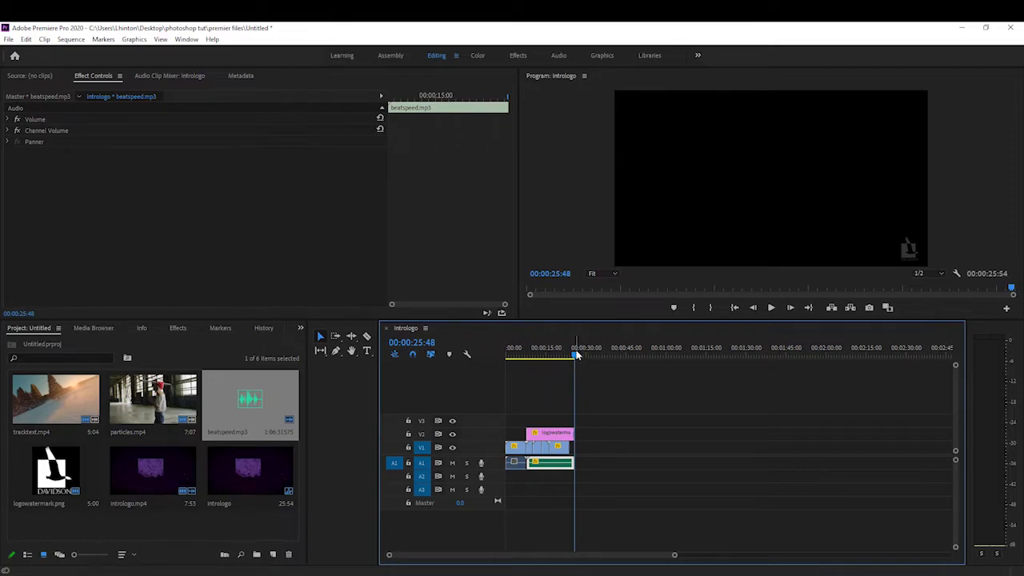
pyautogui.moveTo(576, 355)
pyautogui.mouseDown()
pyautogui.moveTo(510, 364)
pyautogui.moveTo(537, 373)
pyautogui.moveTo(574, 362)
pyautogui.mouseUp()
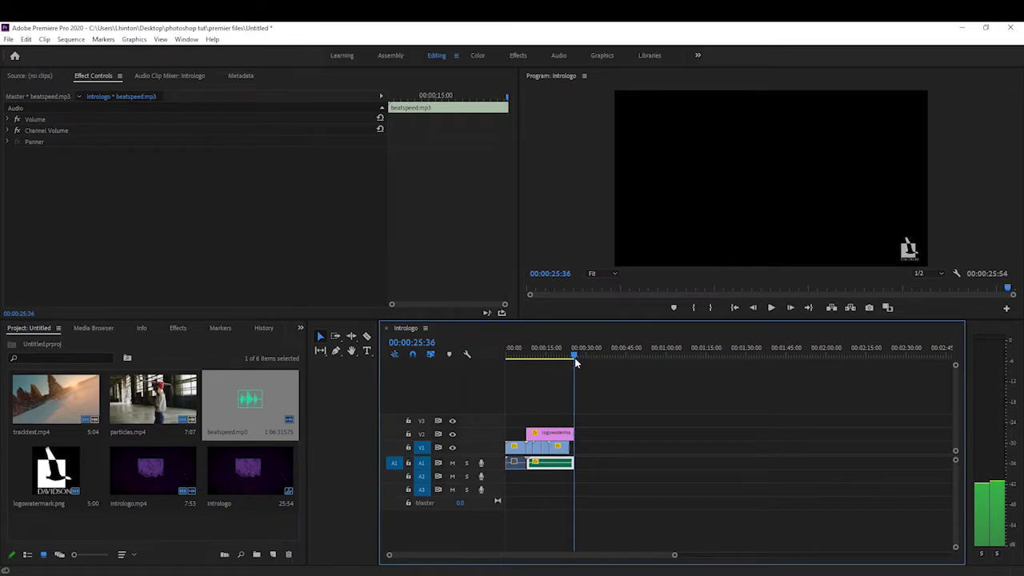
# Add a text graphic reading DEMO to the frame near the end of the sequence
pyautogui.click(366, 353)
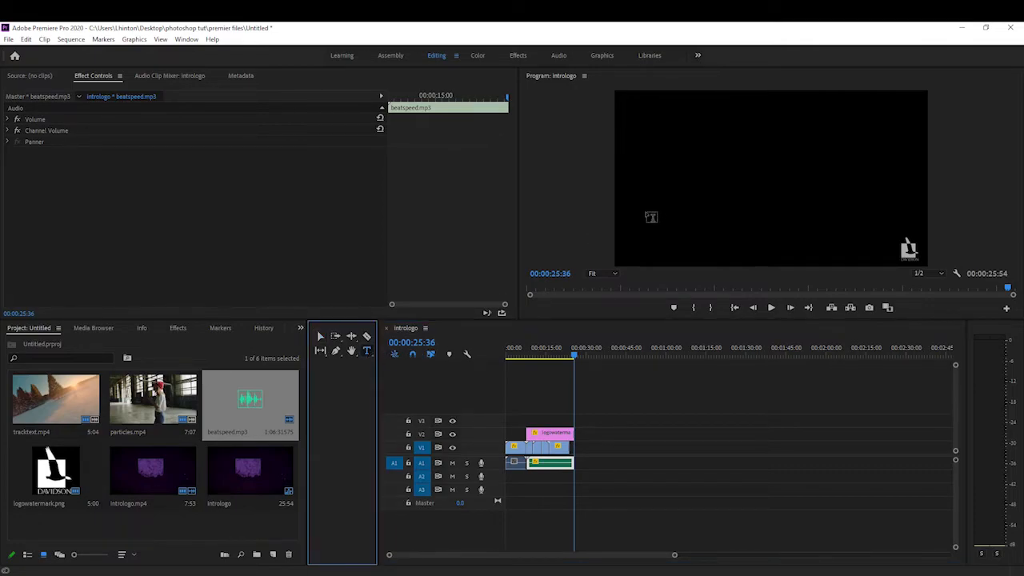
pyautogui.click(685, 182)
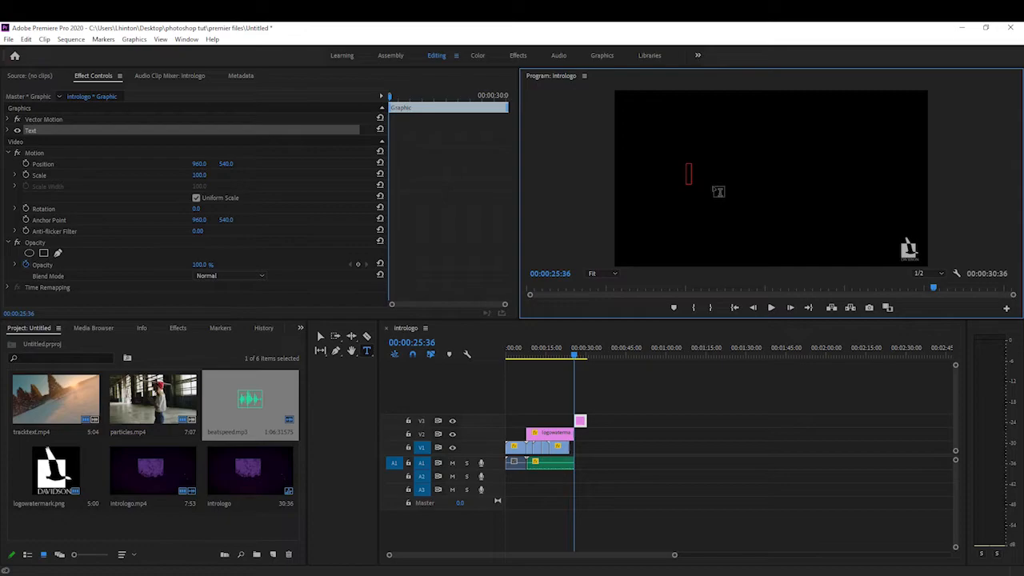
pyautogui.write('DEMO')
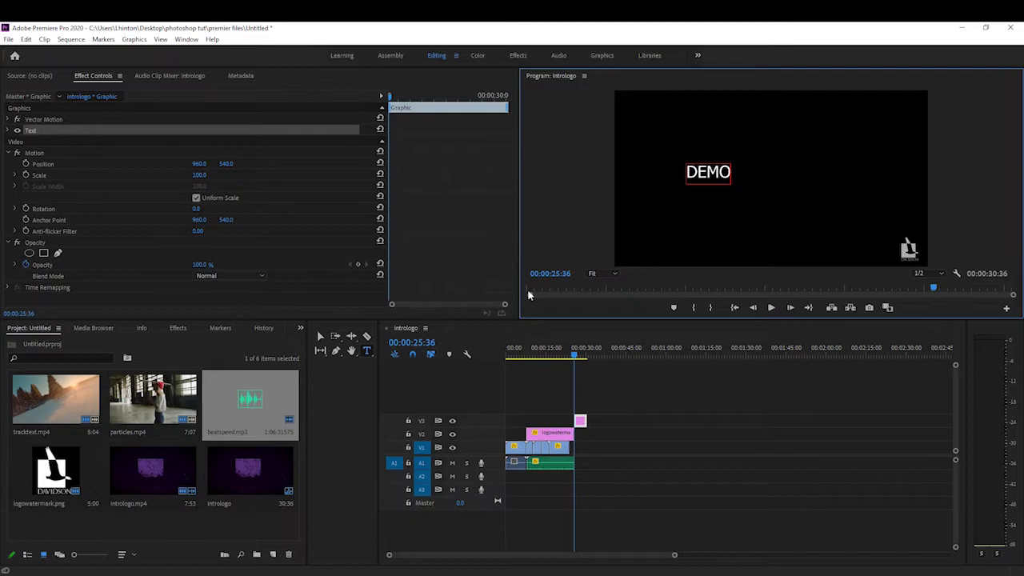
# Set the vertical Motion position of the DEMO text graphic to 610
pyautogui.moveTo(573, 356)
pyautogui.mouseDown()
pyautogui.moveTo(563, 357)
pyautogui.moveTo(576, 355)
pyautogui.mouseUp()
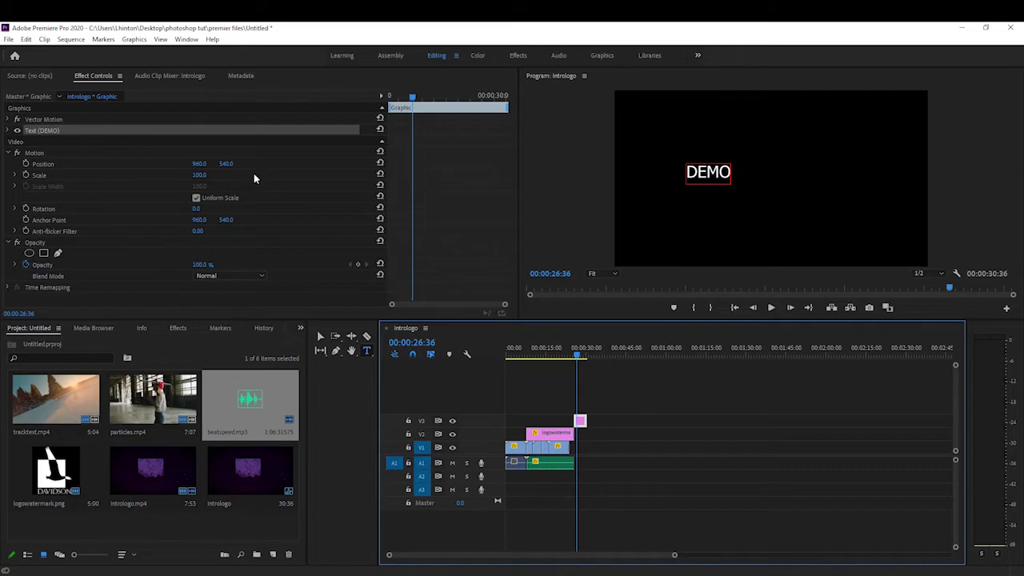
pyautogui.click(226, 164)
pyautogui.moveTo(226, 164); pyautogui.dragTo(267, 164)
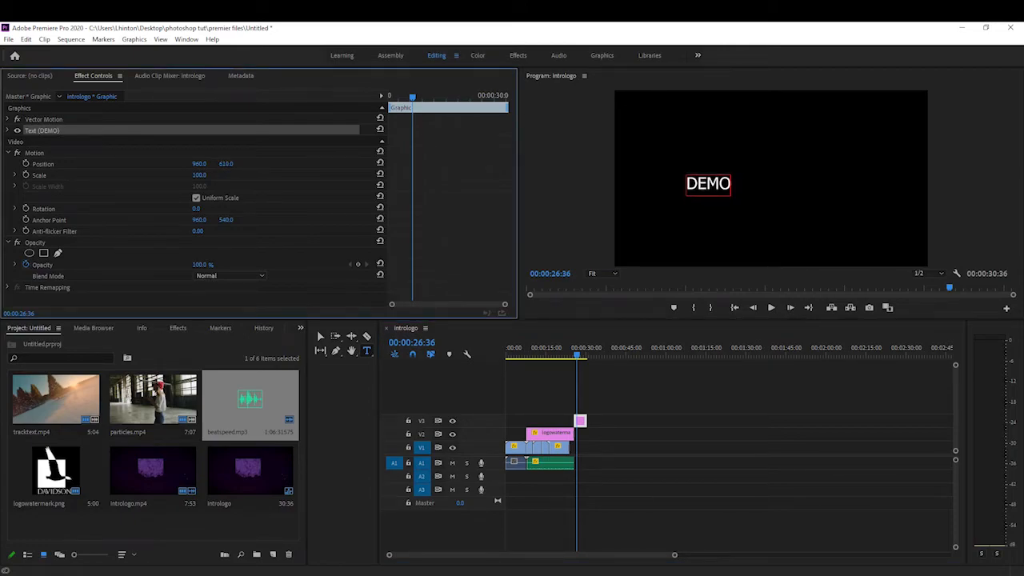
pyautogui.click(199, 164)
# Move the DEMO graphic on V3 back over the last particles.mp4 clip, starting at about 16 seconds, and scrub to check it
pyautogui.moveTo(576, 358); pyautogui.dragTo(568, 356)
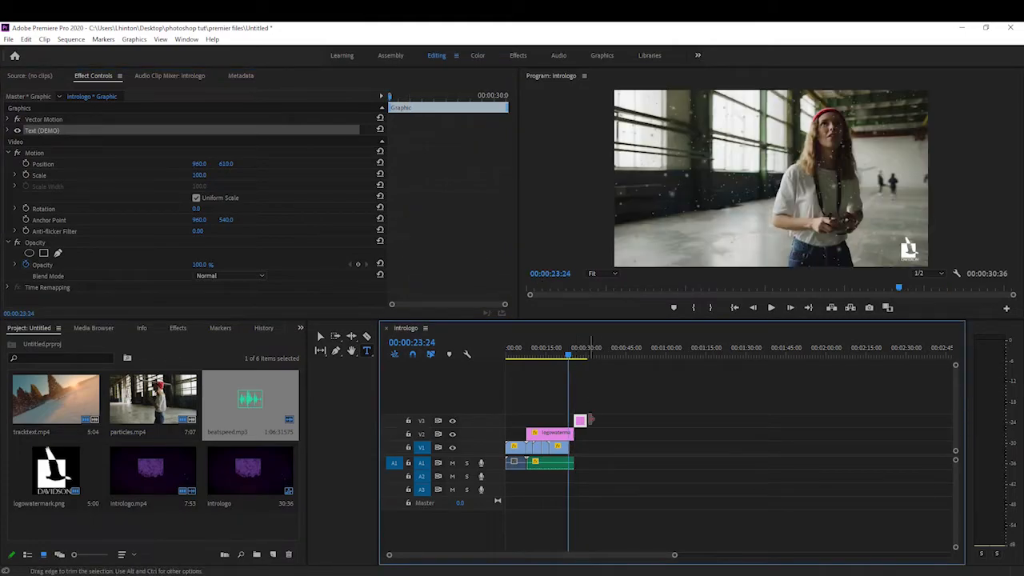
pyautogui.moveTo(581, 423); pyautogui.dragTo(556, 424)
pyautogui.moveTo(565, 364); pyautogui.dragTo(538, 364)
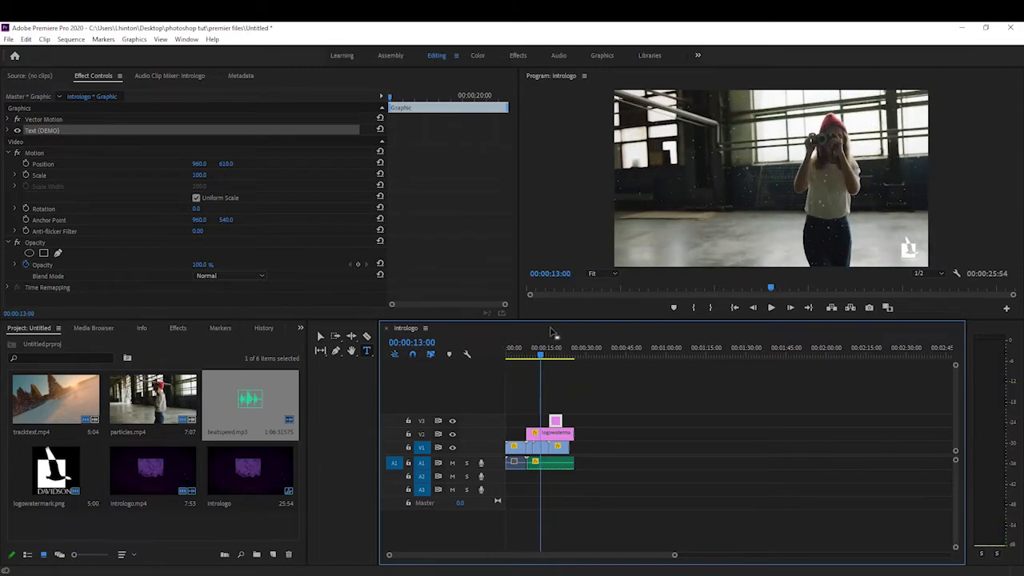
pyautogui.moveTo(540, 356); pyautogui.dragTo(552, 357)
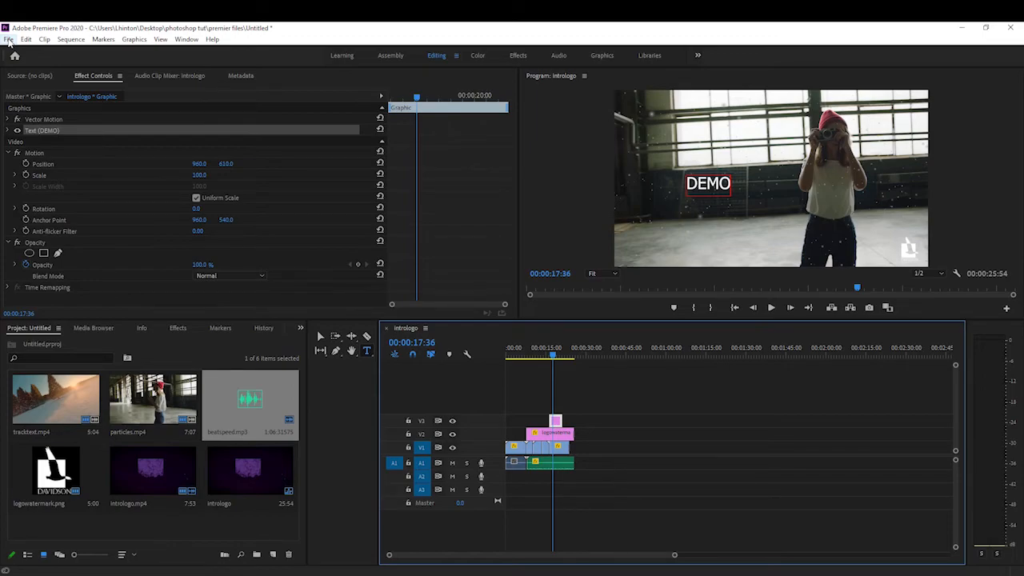
# Save the project and open the media export settings for the sequence
pyautogui.click(8, 39)
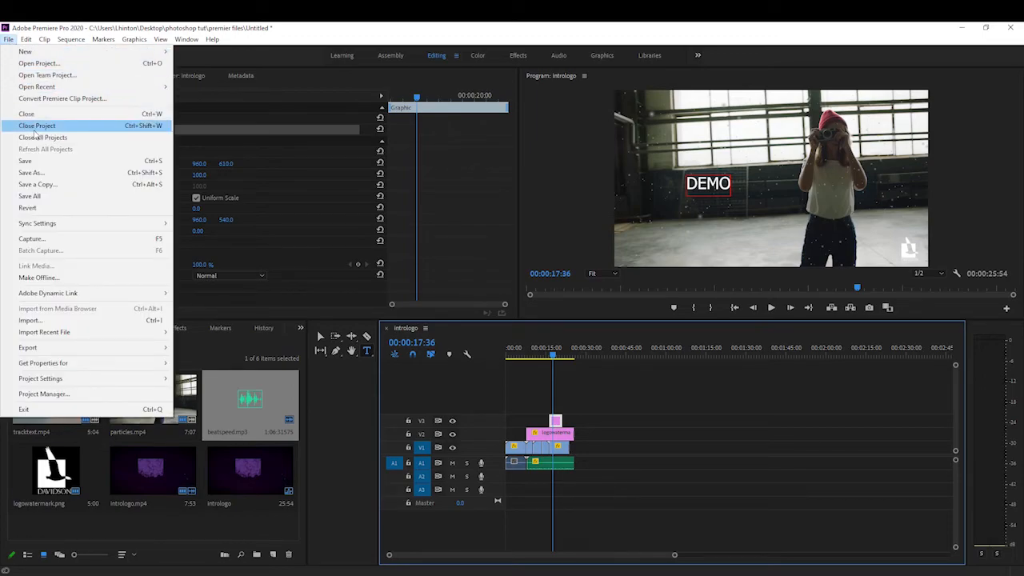
pyautogui.click(80, 162)
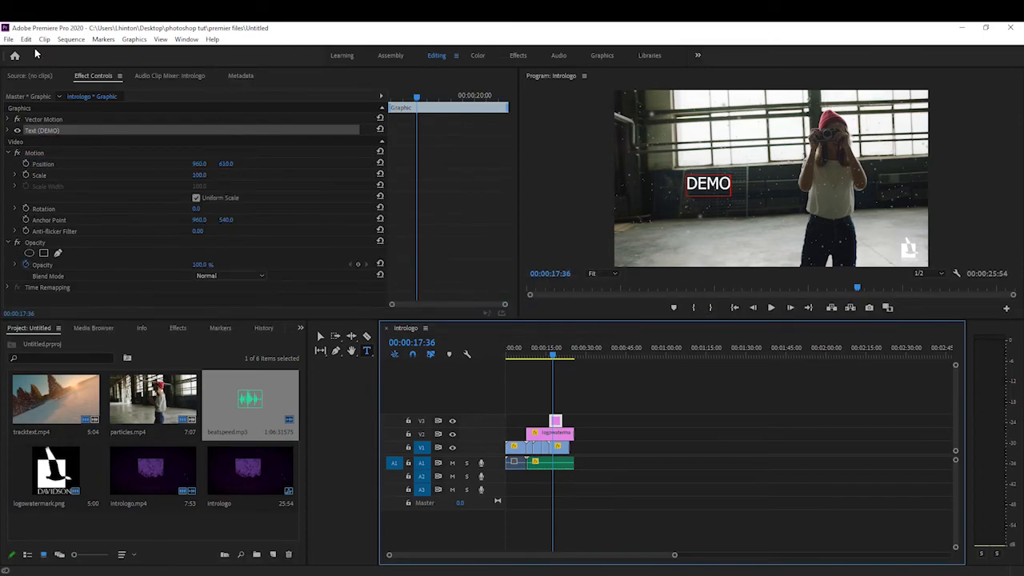
pyautogui.click(10, 40)
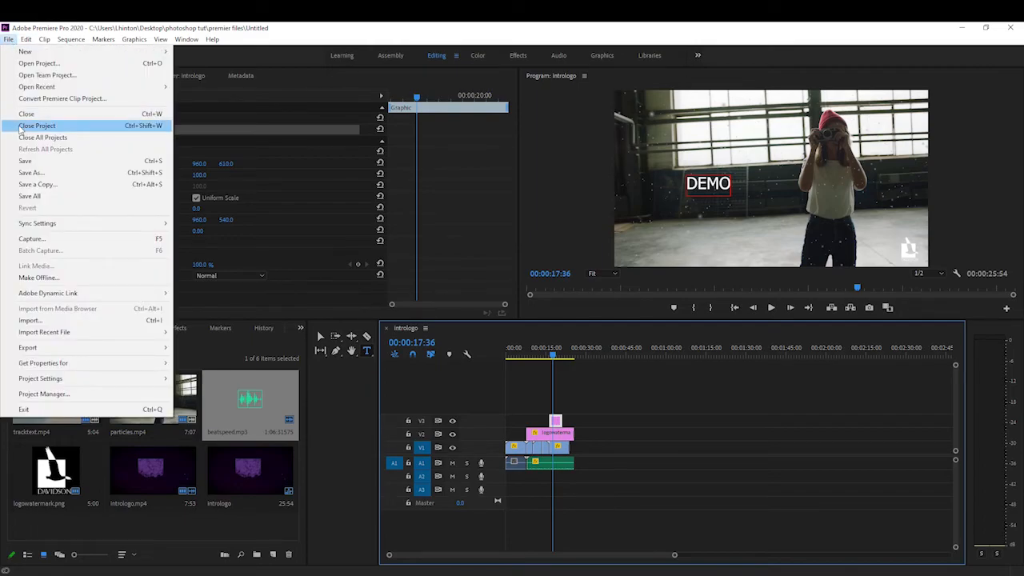
pyautogui.moveTo(118, 352)
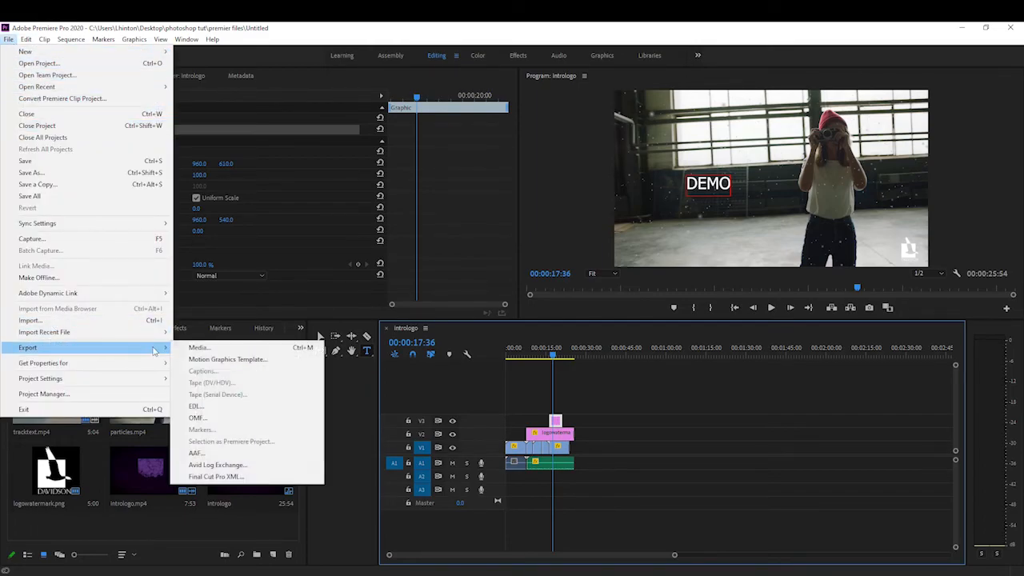
pyautogui.click(228, 348)
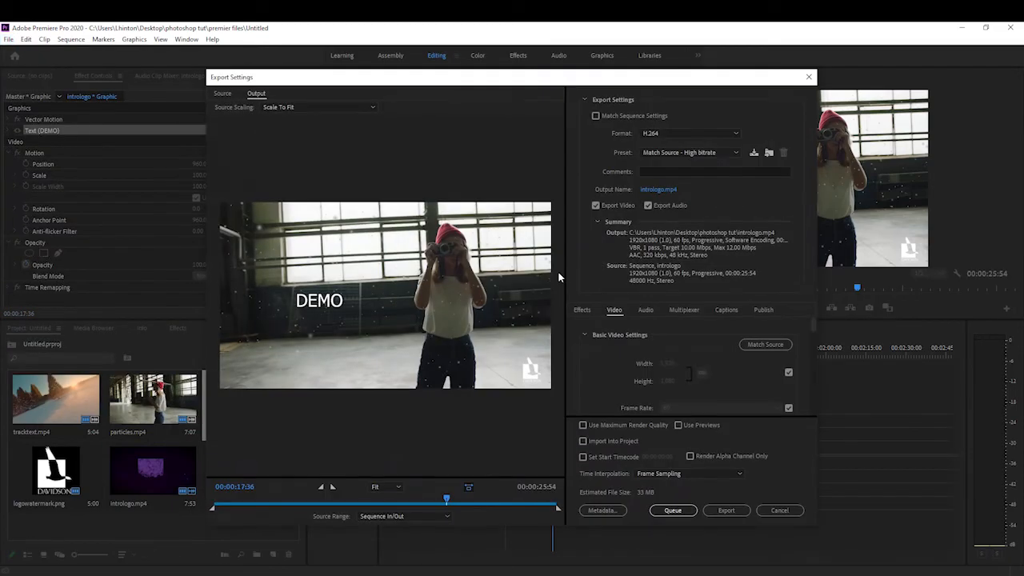
# Set the export format to H.264 and the preset to YouTube 720p HD
pyautogui.click(735, 133)
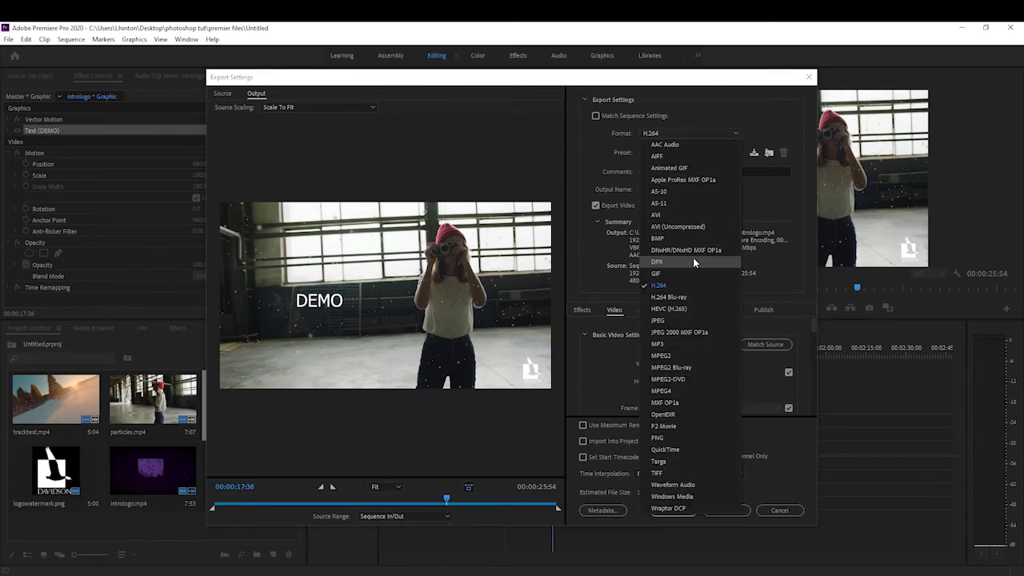
pyautogui.click(688, 284)
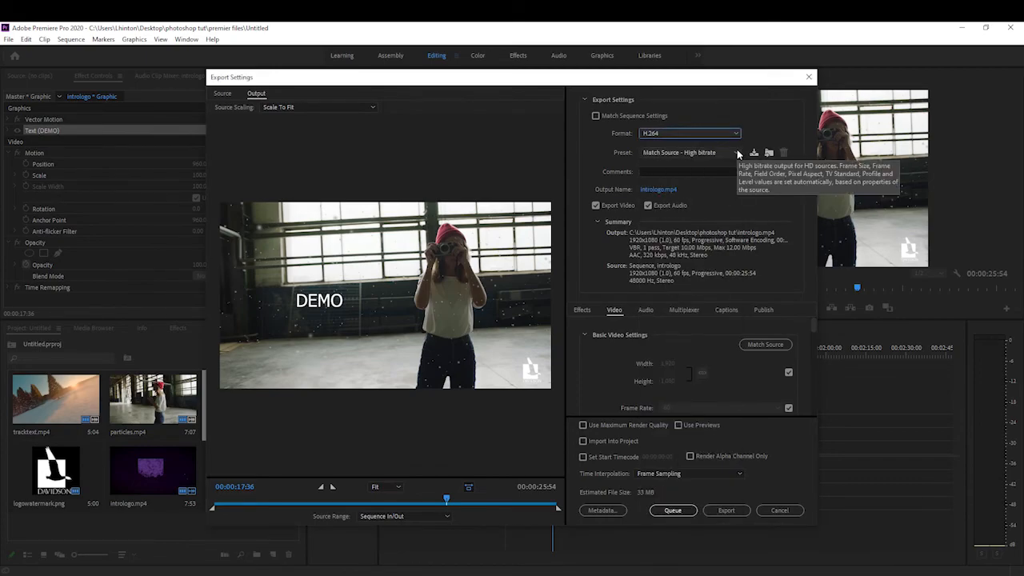
pyautogui.click(736, 152)
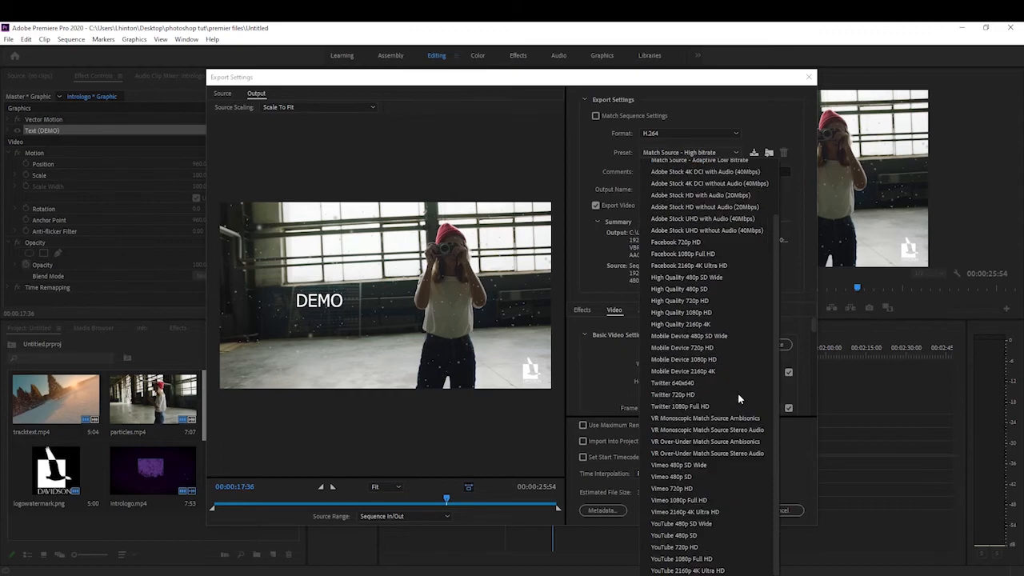
pyautogui.click(698, 547)
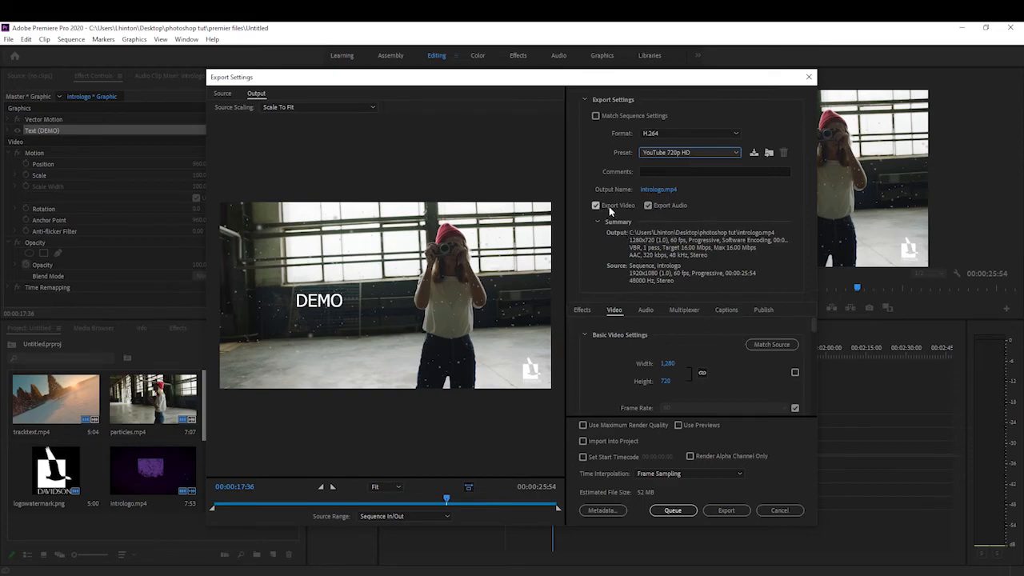
# Name the output file TEST in the photoshop tut folder and export the video
pyautogui.click(656, 190)
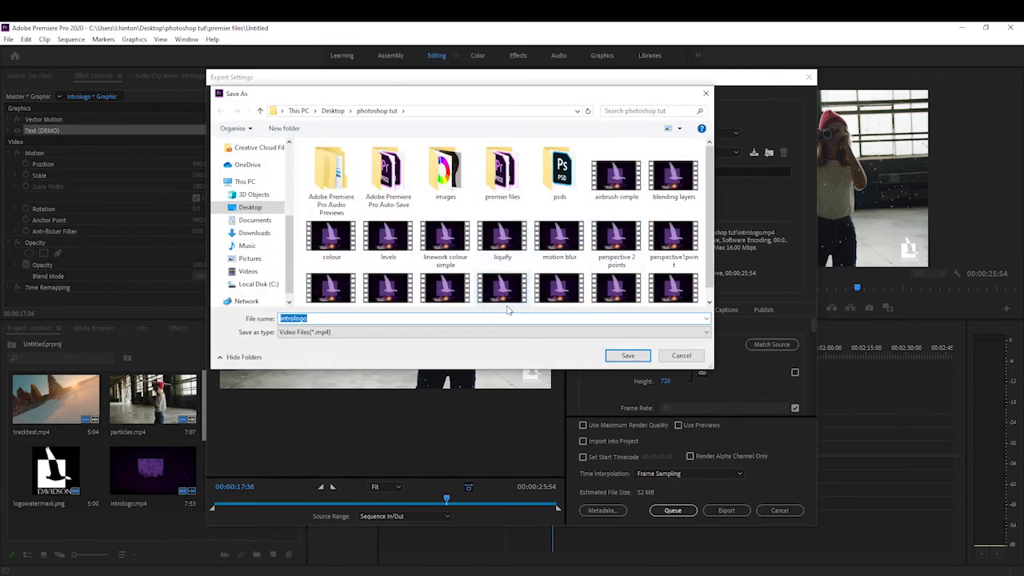
pyautogui.write('TEST')
pyautogui.click(628, 359)
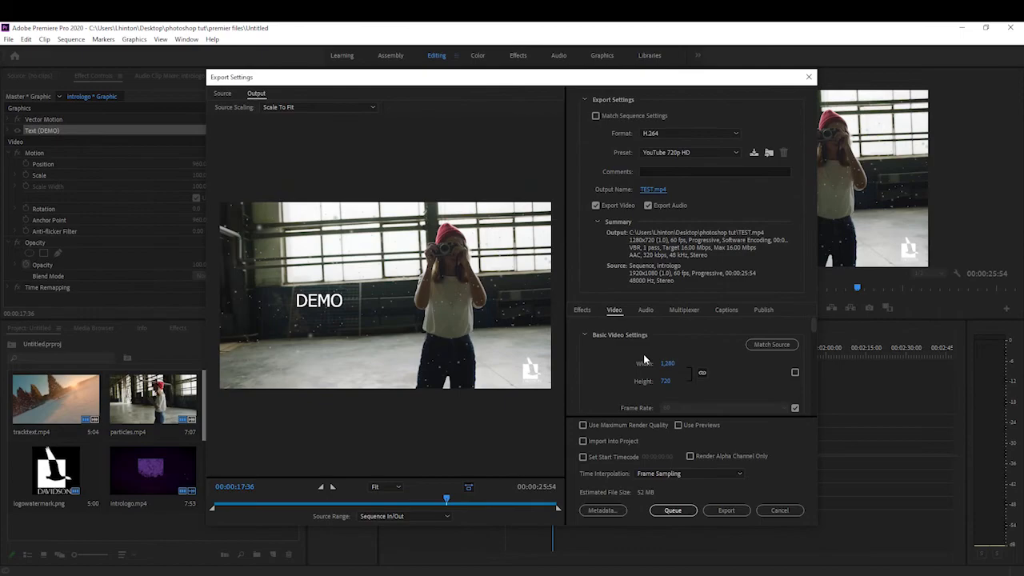
pyautogui.moveTo(445, 499); pyautogui.dragTo(297, 503)
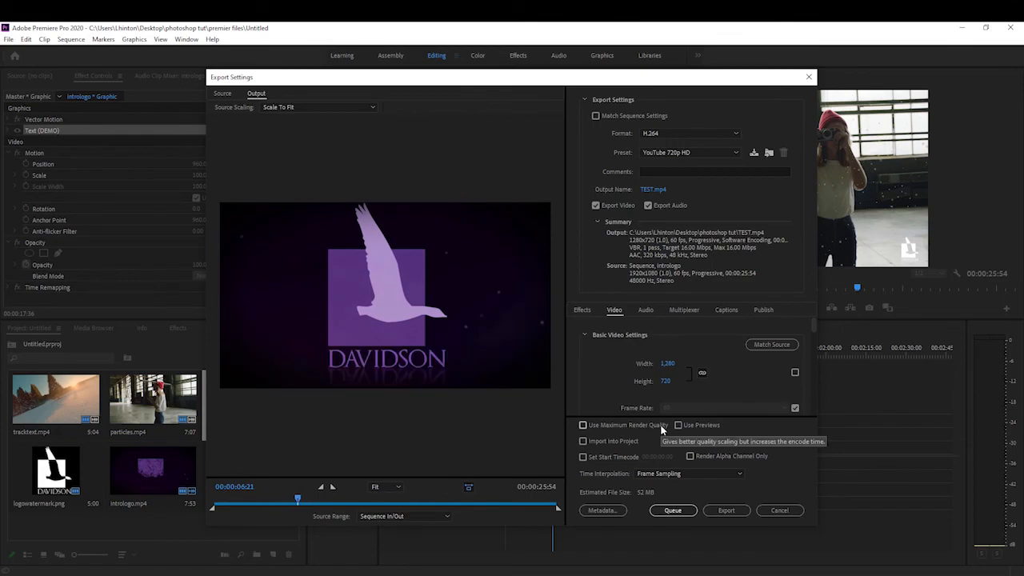
pyautogui.click(724, 516)
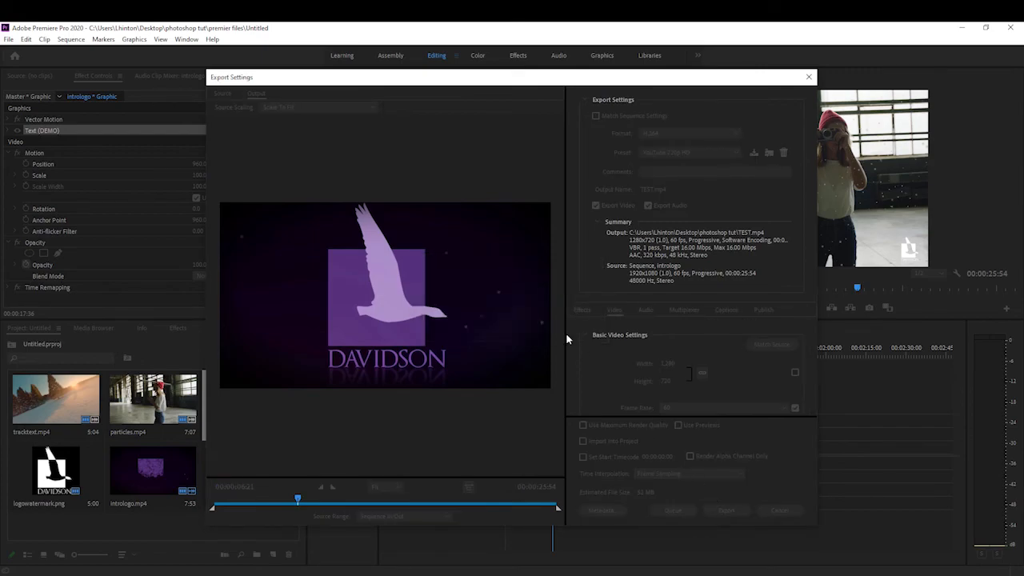